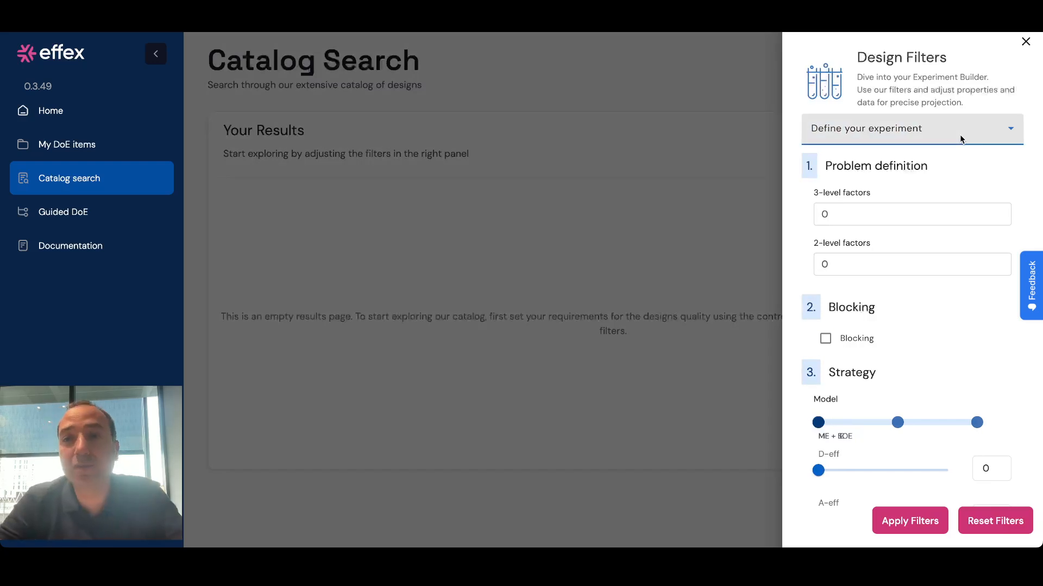
Set the number of 3-level factors to 3 and choose the ME + SOE model
drag(868, 210, 813, 213)
text(3)
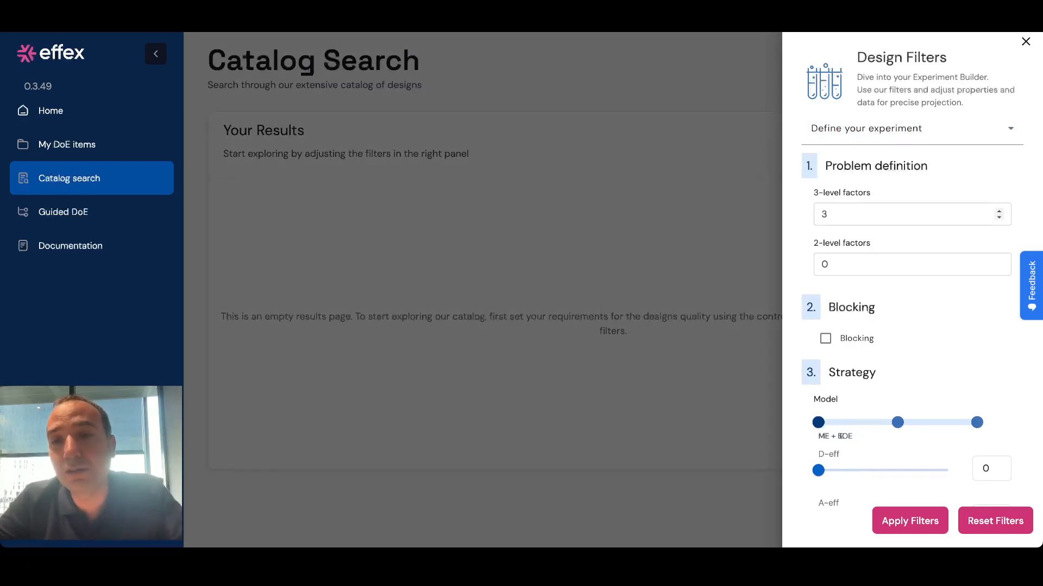
click(976, 421)
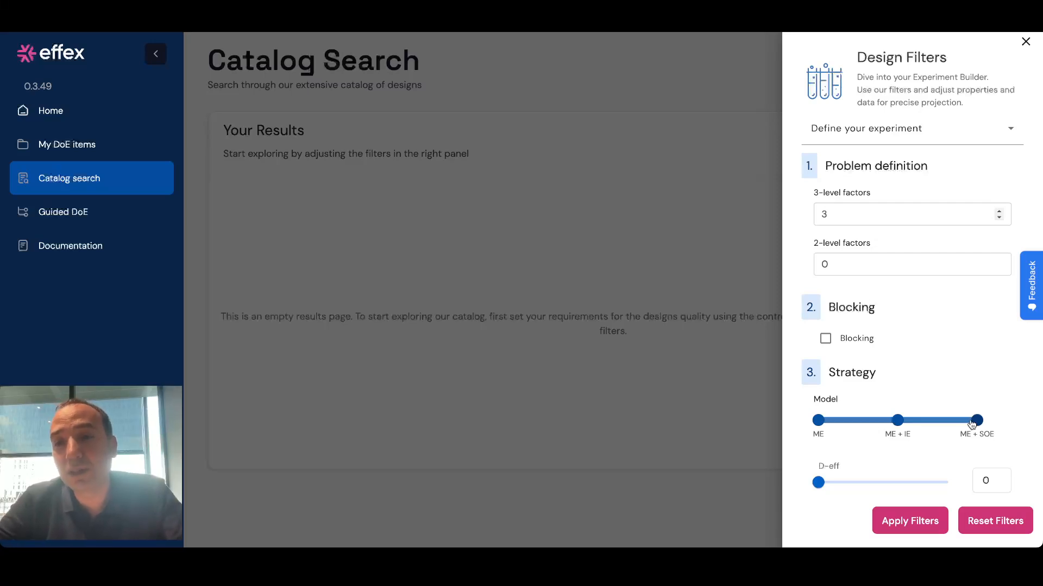
Enable blocking with 3 to 5 blocks, block size 5 and medium intrablock correlation, and apply the design filters
click(826, 338)
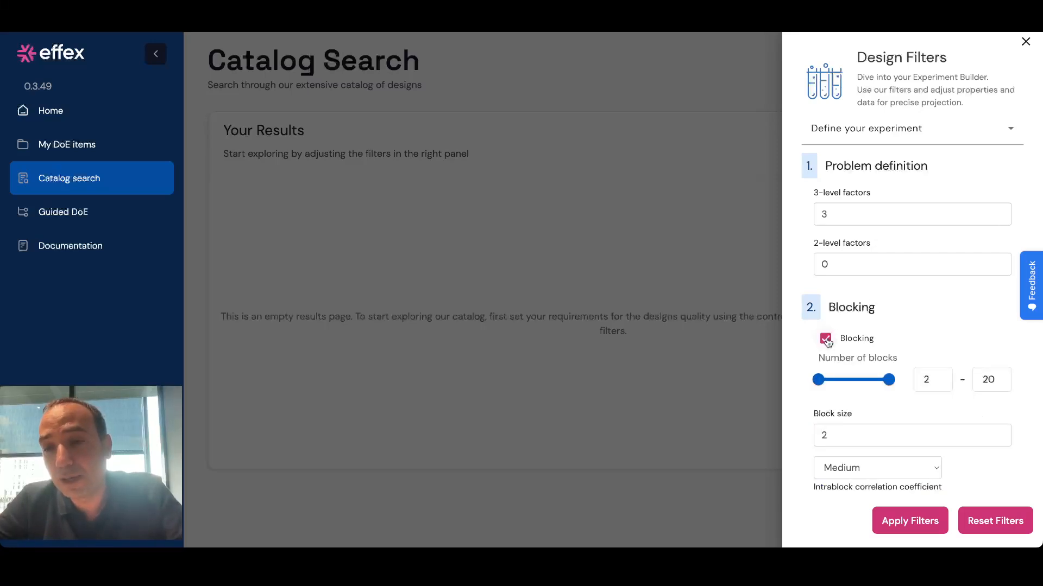
drag(934, 379, 915, 379)
text(3)
drag(998, 380, 967, 383)
text(5)
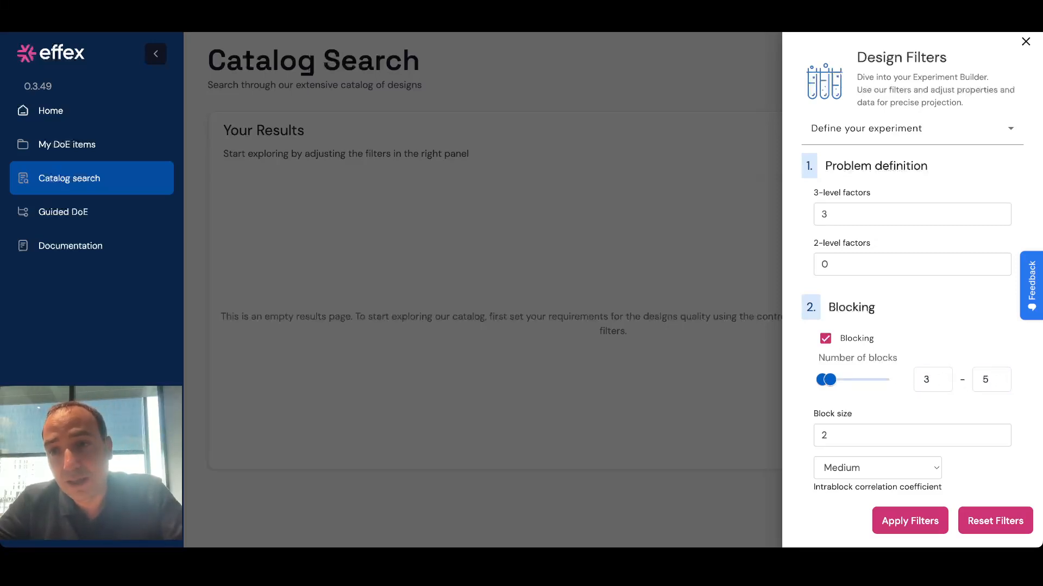
click(854, 440)
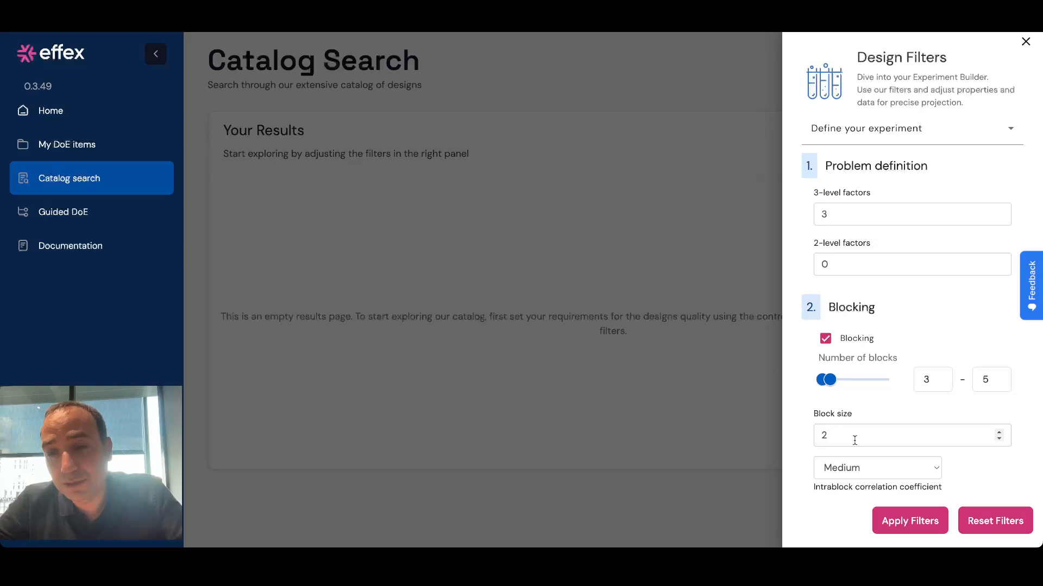
key(BackSpace)
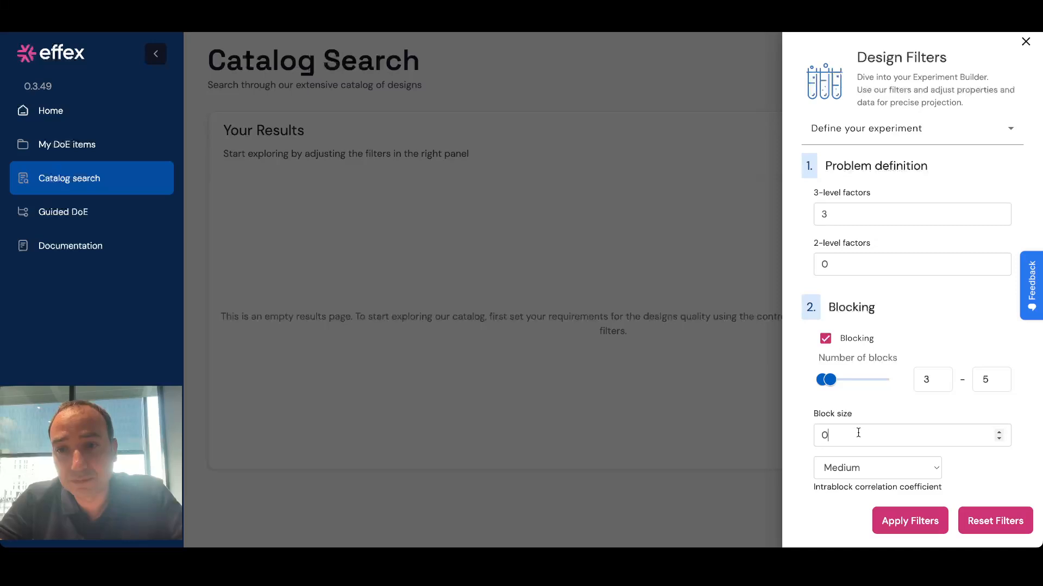
text(5)
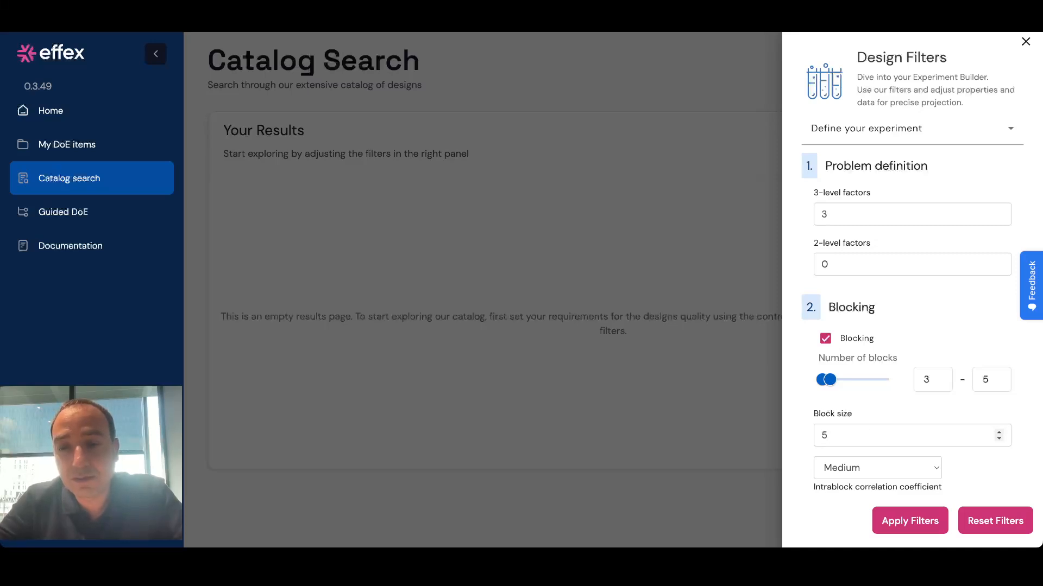
click(910, 470)
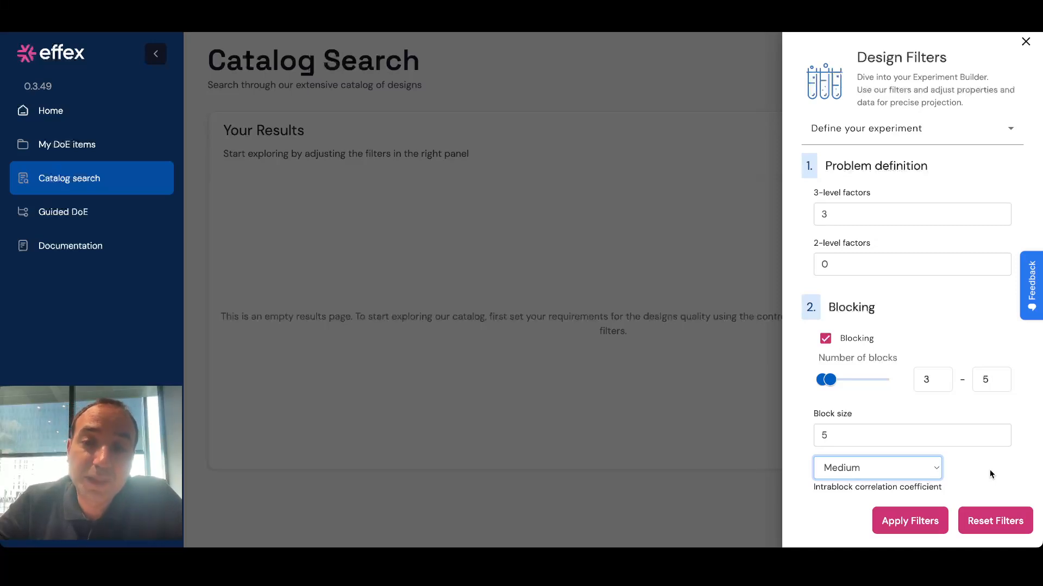
click(901, 519)
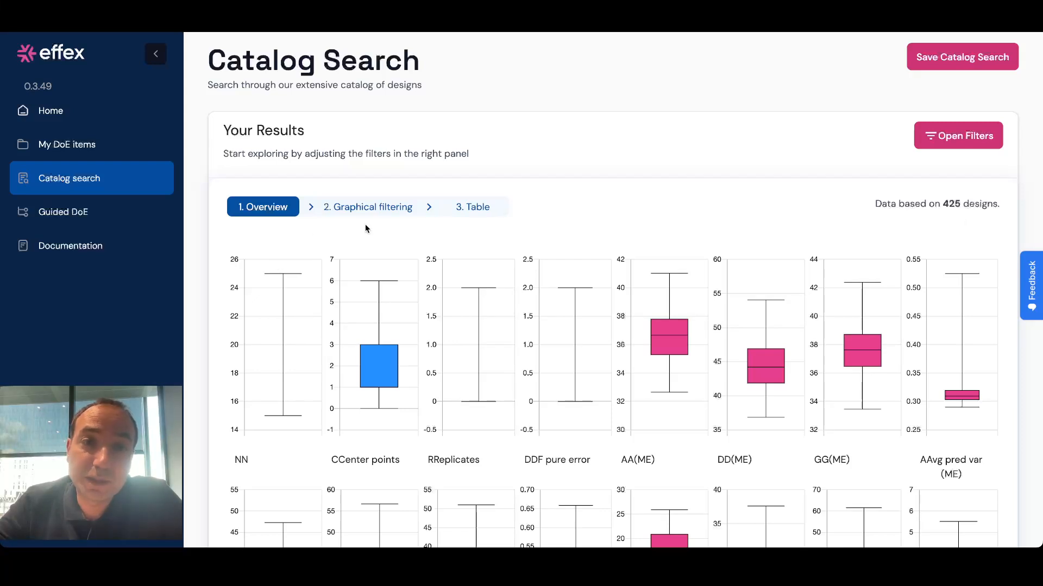
Graphically filter the designs to Max ρ(block,ME+SOE) up to about 0.42 and Max ρ(SOE,SOE) up to about 0.51
click(384, 213)
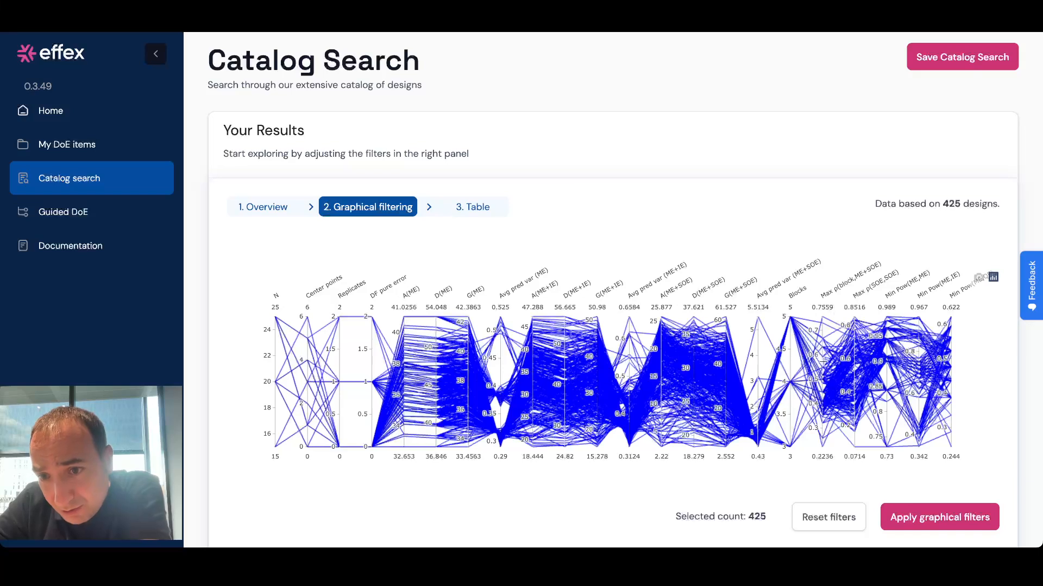
drag(821, 398, 823, 450)
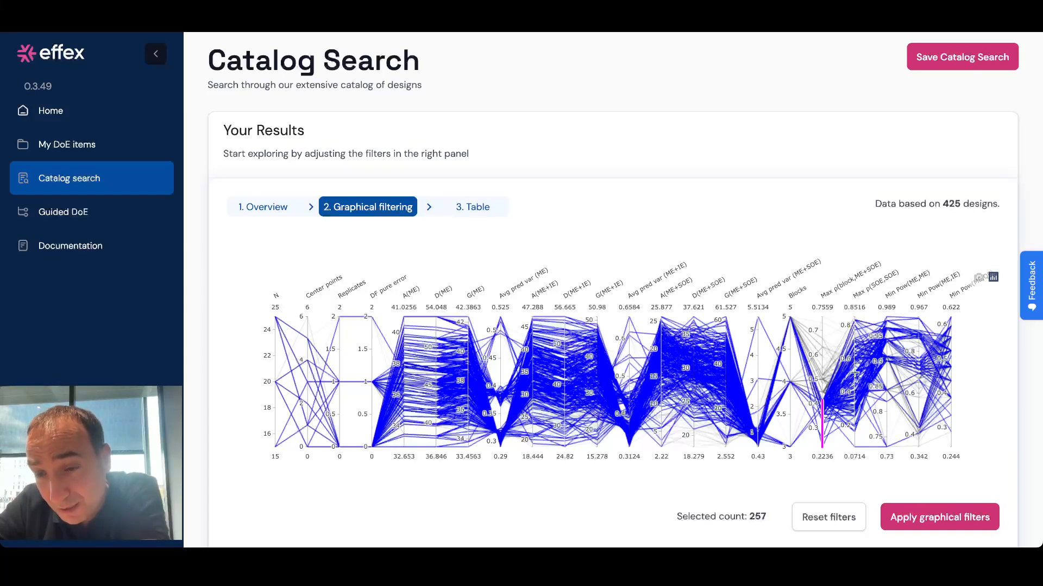
drag(854, 373, 855, 450)
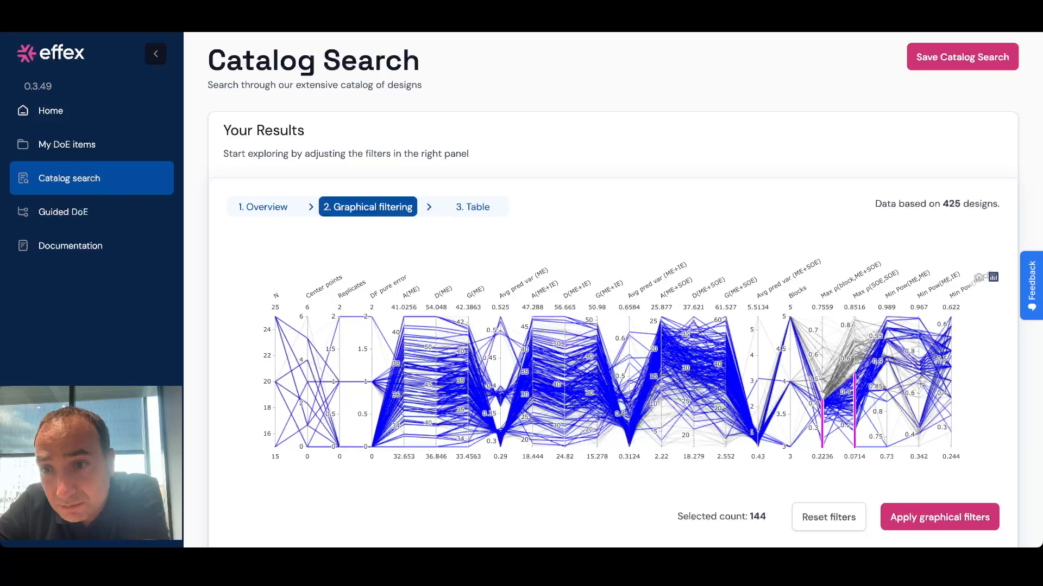
Restrict Min Pow(ME,IE) to about 0.69 and above and Min Pow(ME,QE) to about 0.47 and above
drag(919, 384, 918, 317)
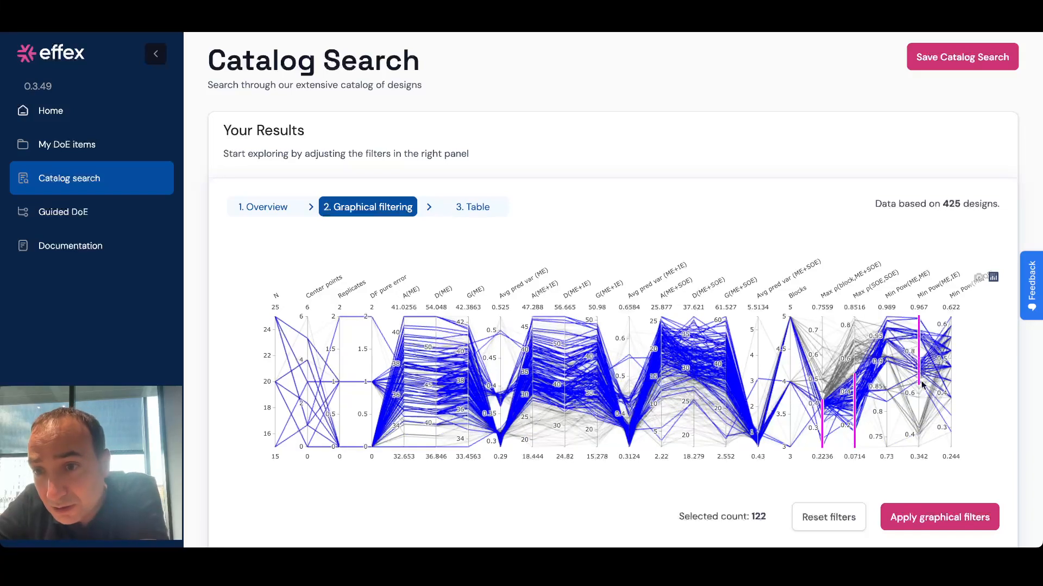
mouse_move(923, 384)
mouse_down()
mouse_move(916, 333)
mouse_move(920, 367)
mouse_up()
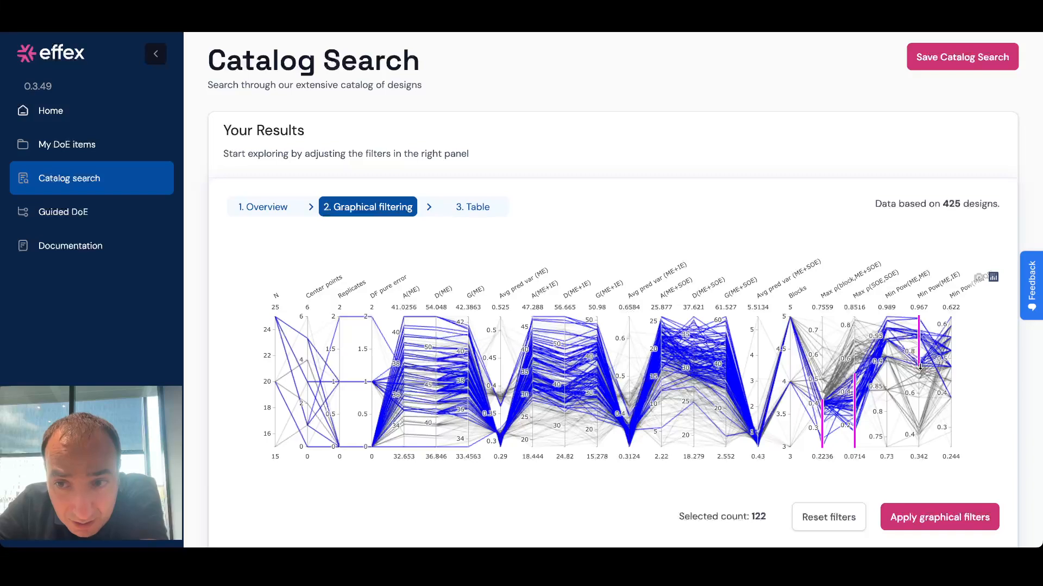
mouse_move(920, 366)
mouse_down()
mouse_move(921, 407)
mouse_move(919, 378)
mouse_up()
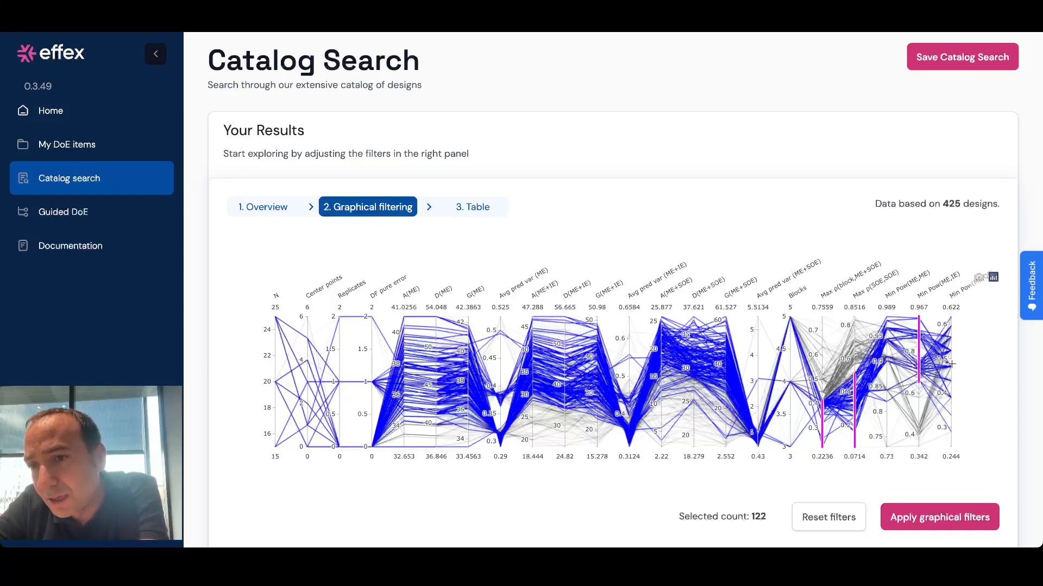
drag(951, 359, 945, 311)
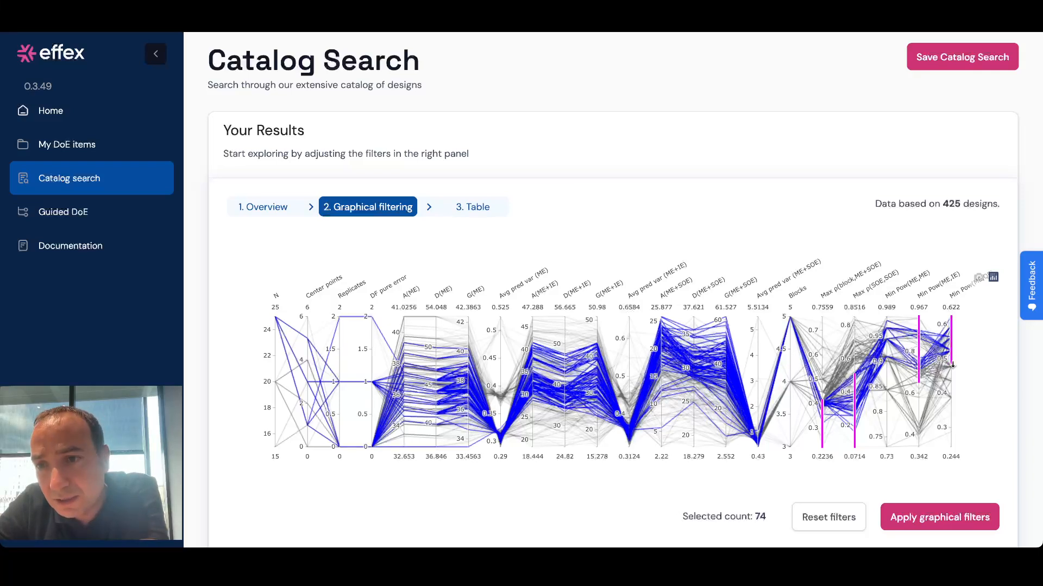
drag(953, 370, 953, 370)
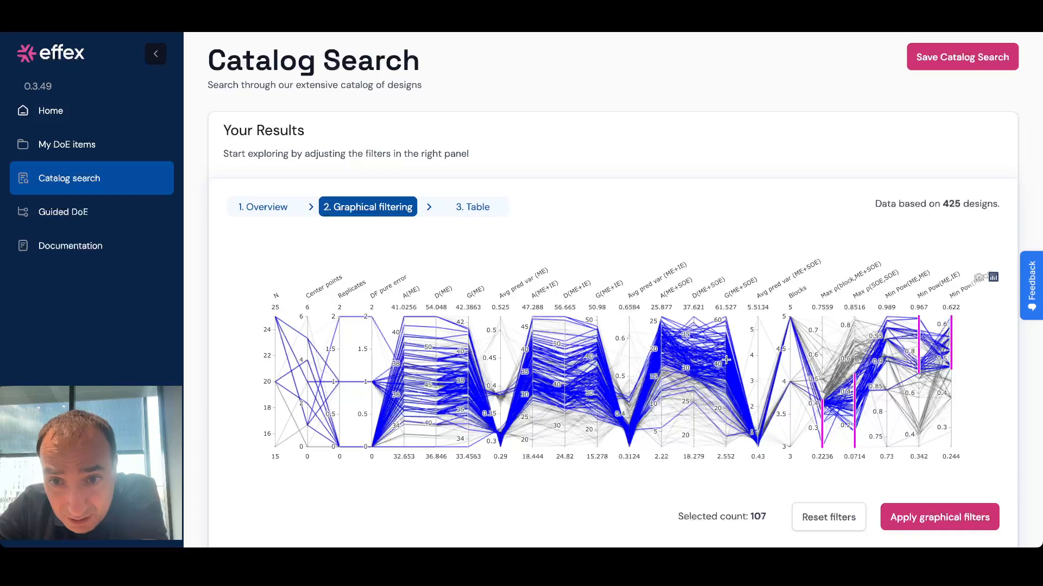
Limit G(ME+SOE) to about 42 and above, and apply the graphical filters
drag(726, 360, 726, 317)
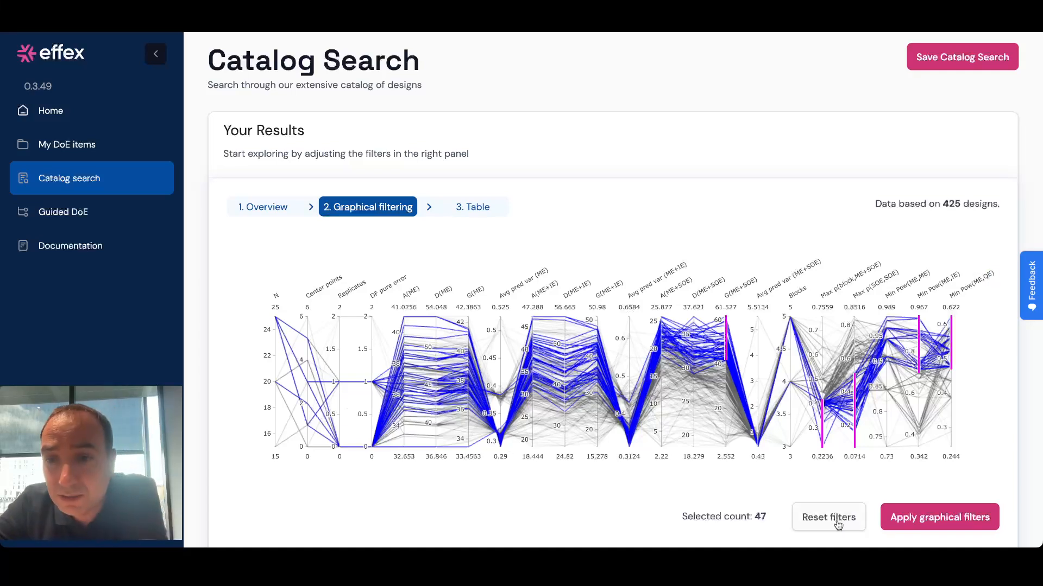
click(945, 527)
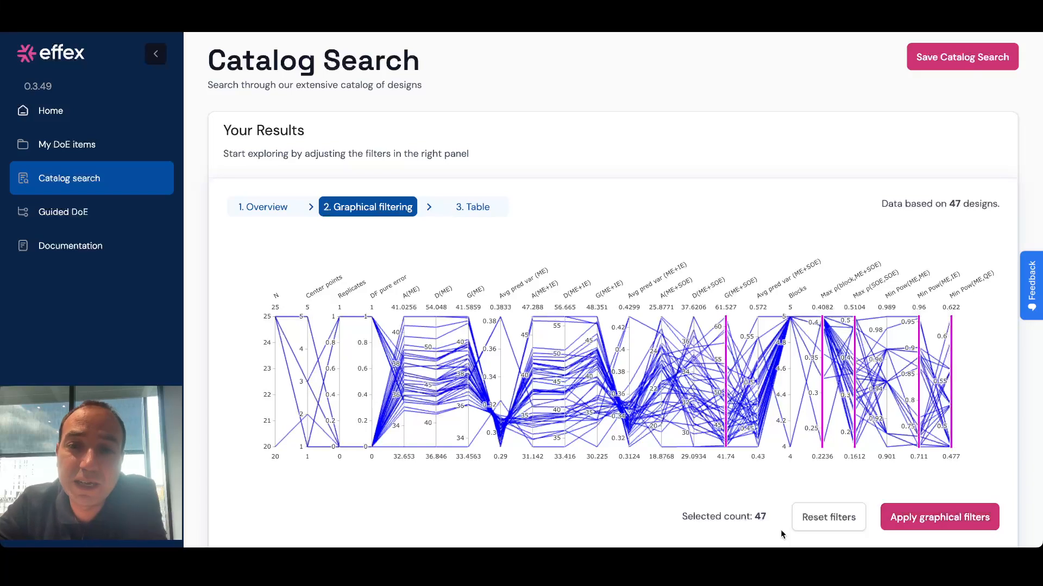
Select all filtered designs in the results table and open their Pareto analysis
click(478, 207)
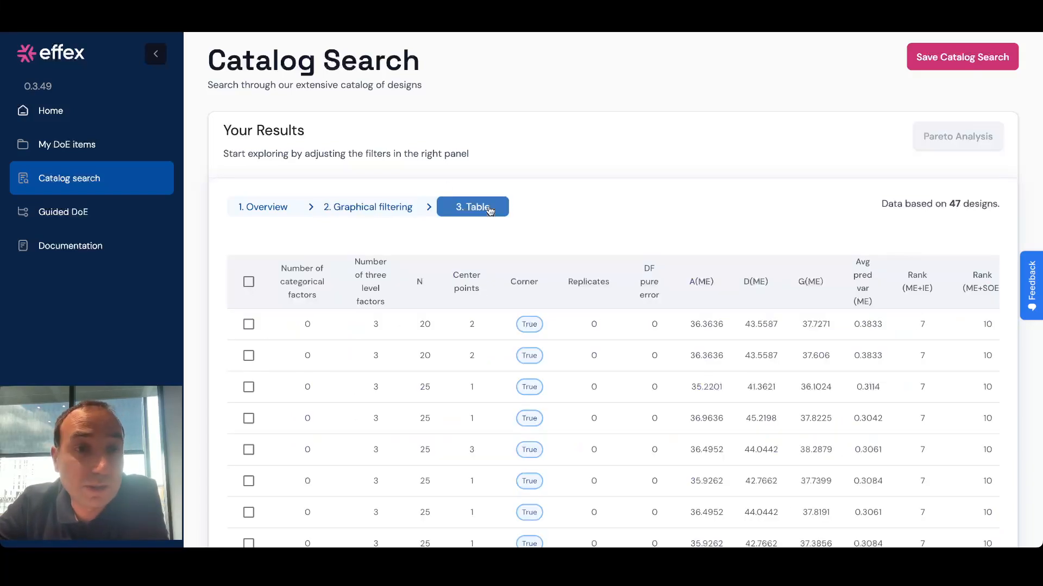
click(249, 282)
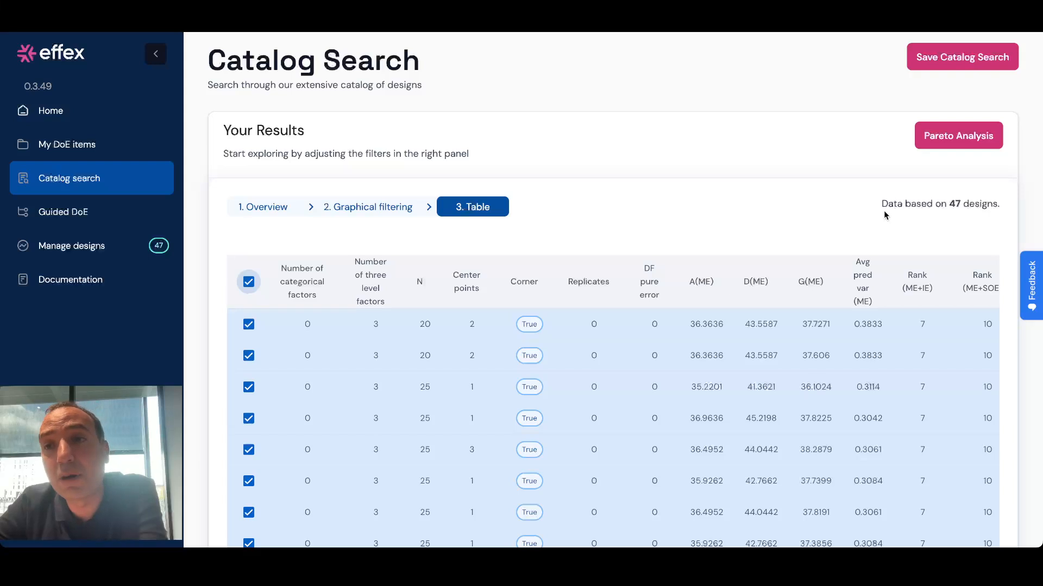
click(963, 141)
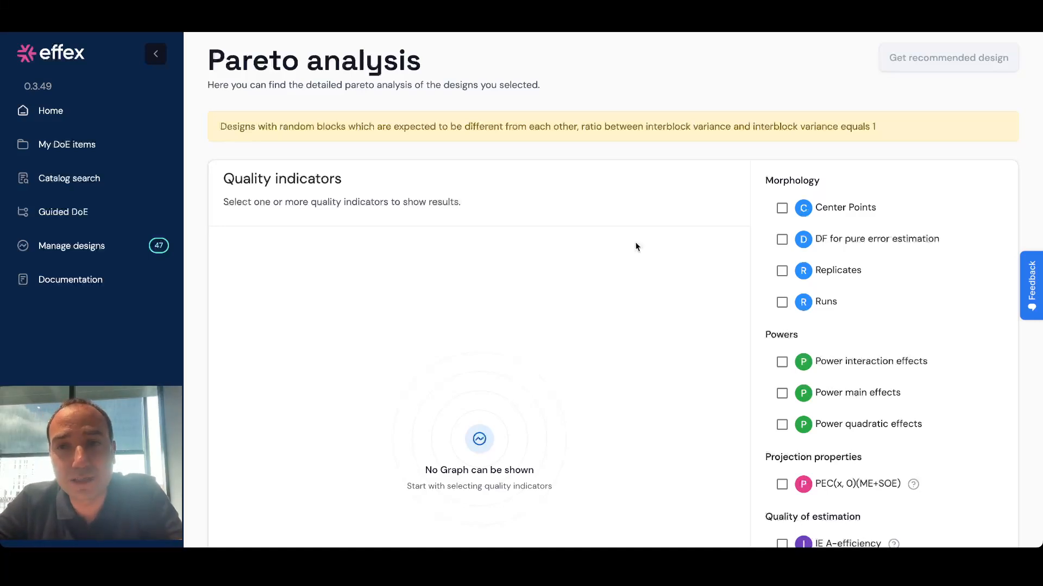
Include Runs, Power interaction effects and Power quadratic effects as quality indicators in the Pareto analysis
scroll(635, 242, down, 10)
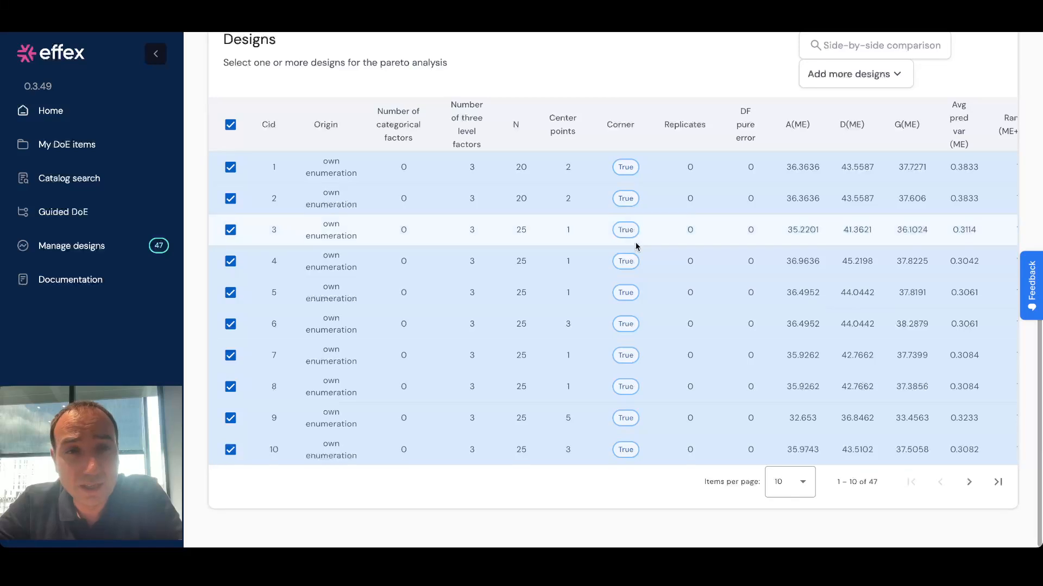
scroll(580, 261, up, 10)
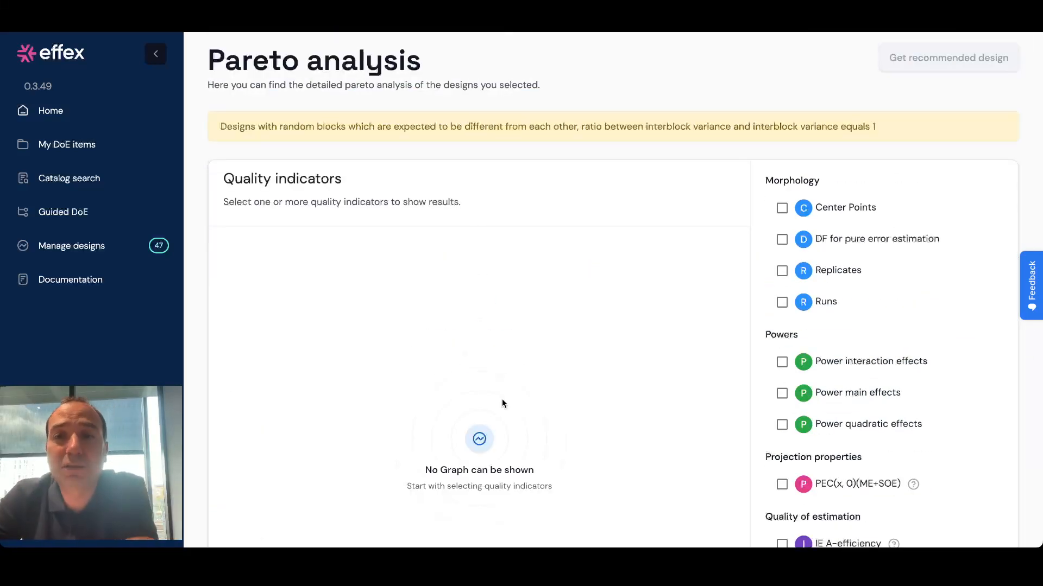
scroll(502, 403, down, 1)
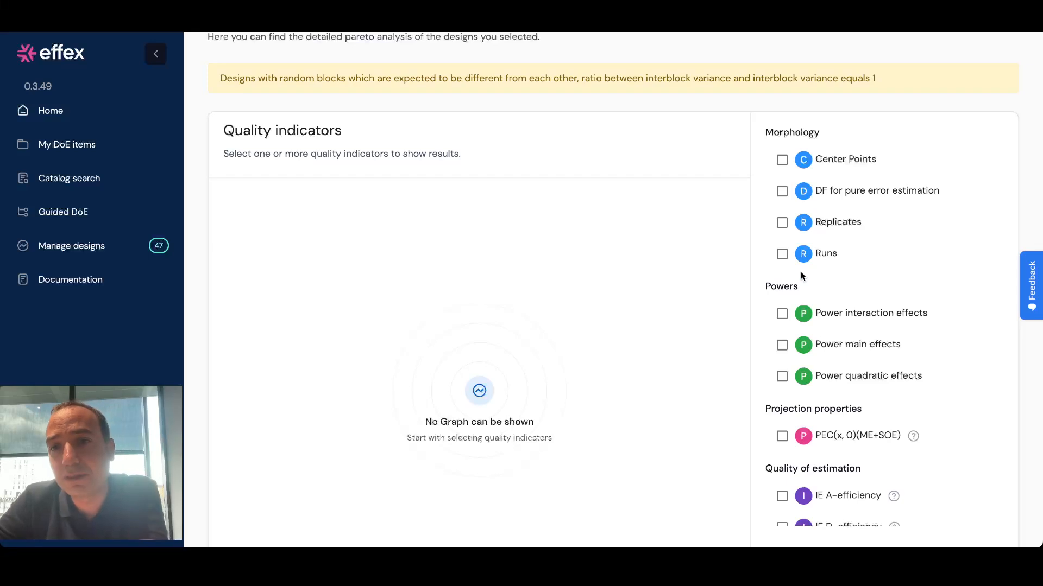
click(783, 256)
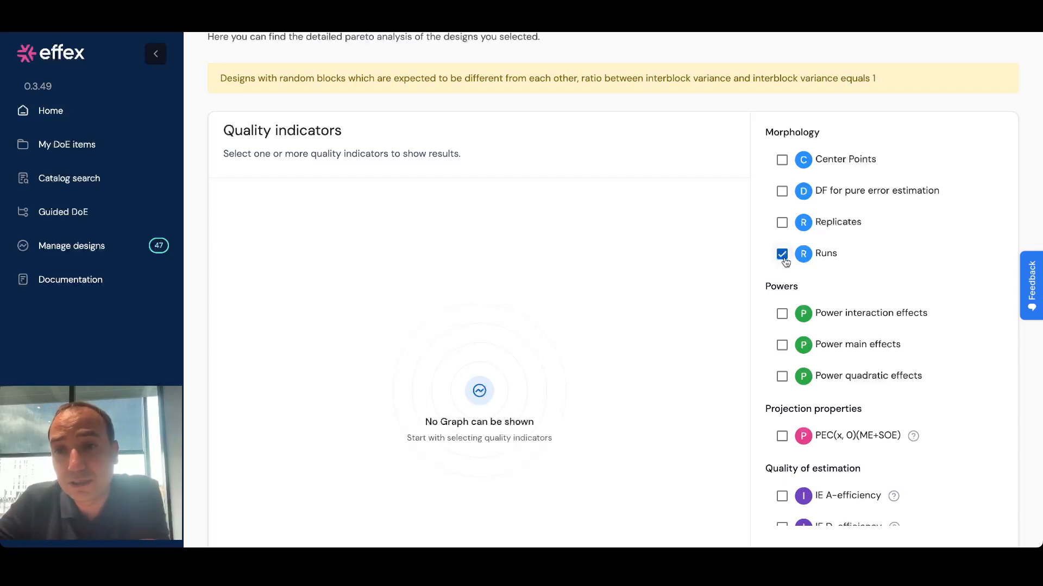
click(781, 314)
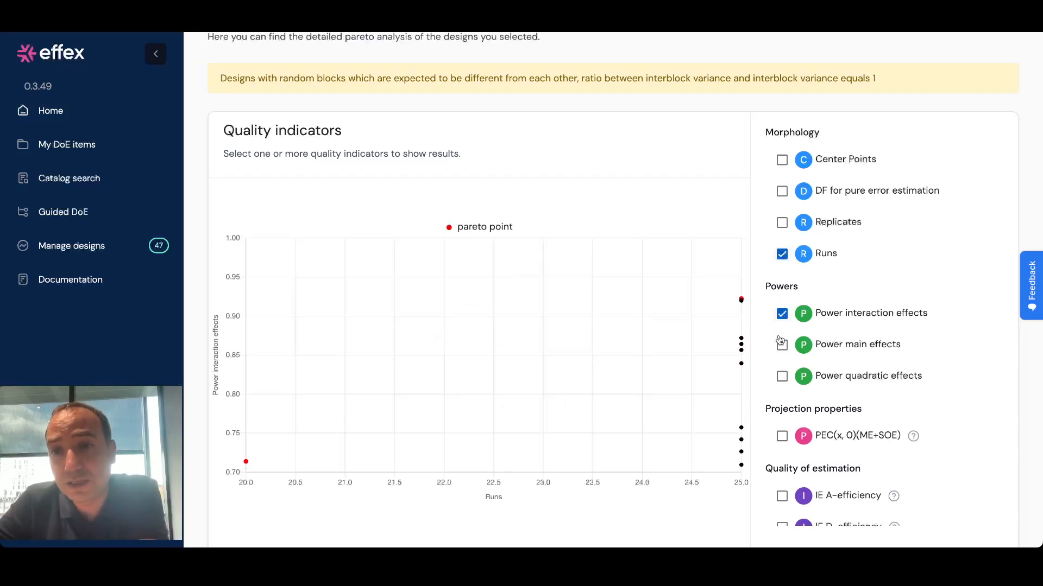
click(782, 377)
Add Max 4th order correlation to the Pareto analysis quality indicators
scroll(783, 379, down, 4)
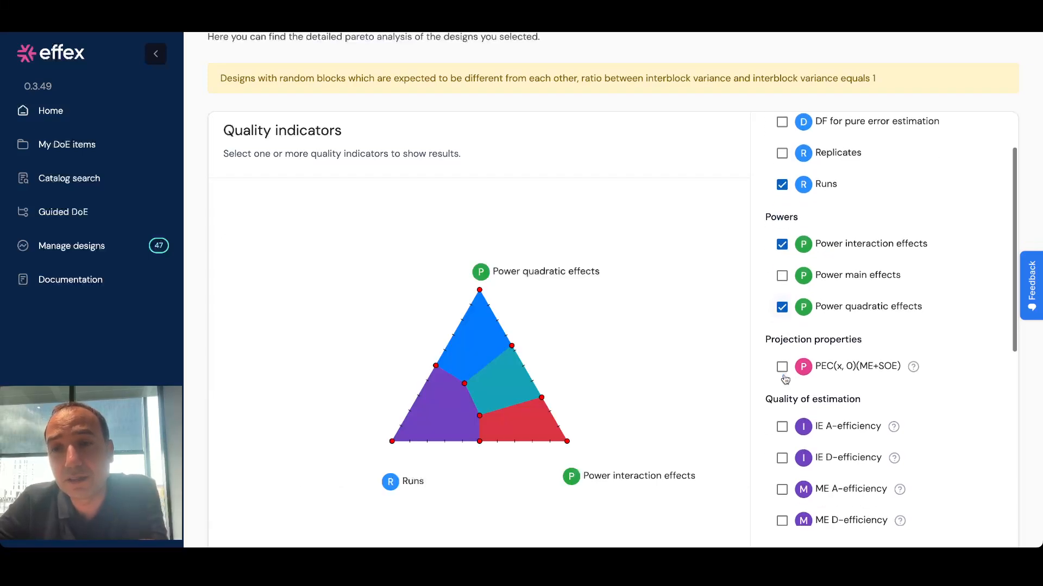
scroll(784, 379, up, 4)
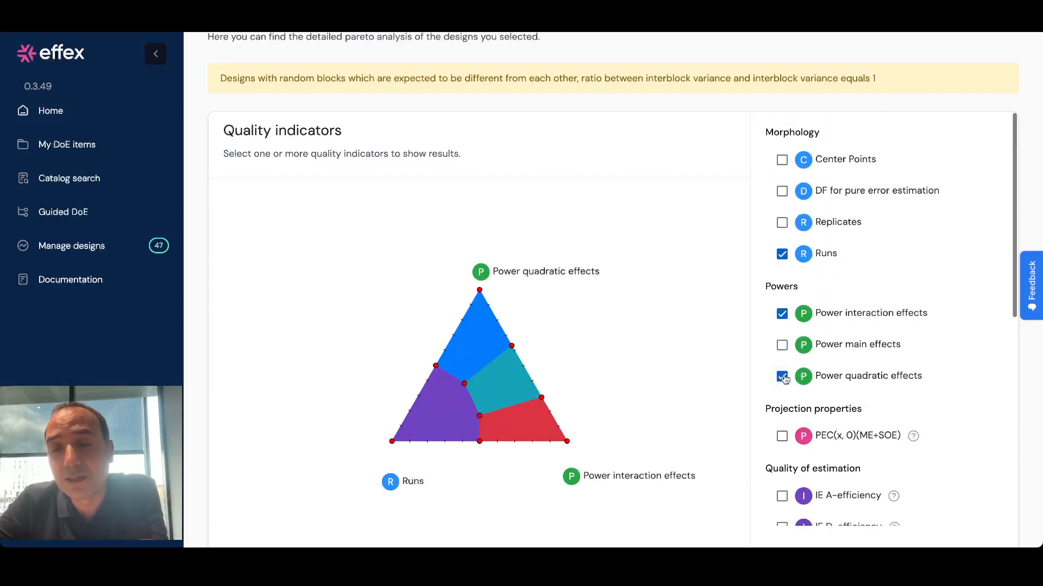
scroll(784, 378, down, 5)
scroll(828, 124, down, 3)
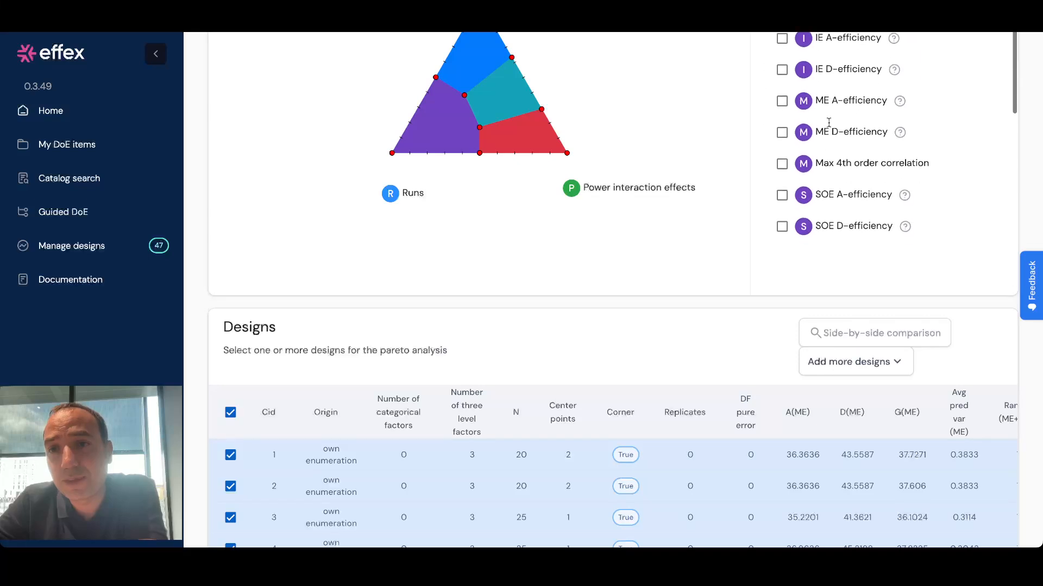
click(795, 149)
scroll(826, 157, down, 4)
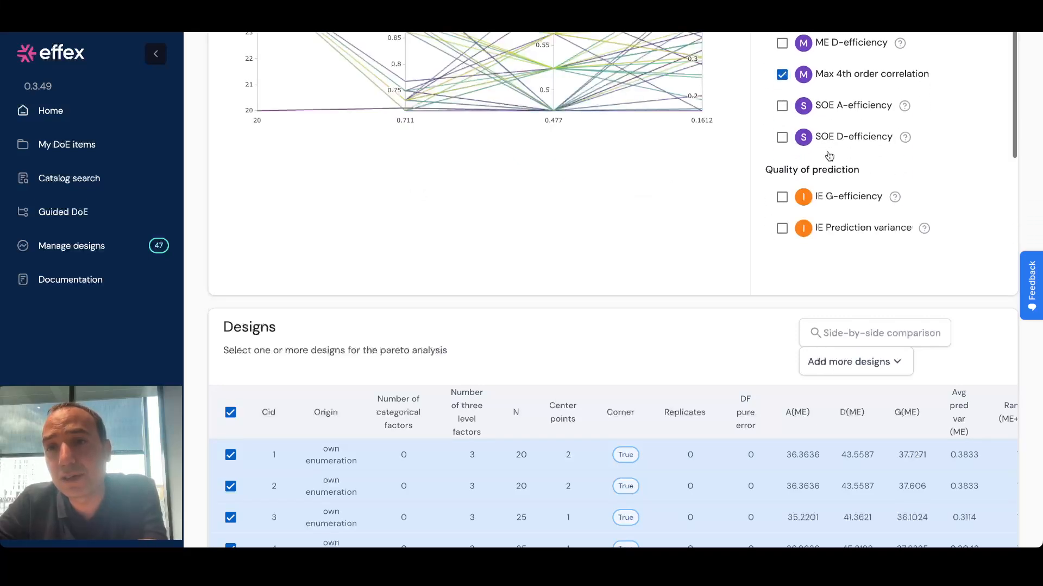
Get the recommended designs for the selected indicators and close the recommendation message
scroll(829, 156, up, 10)
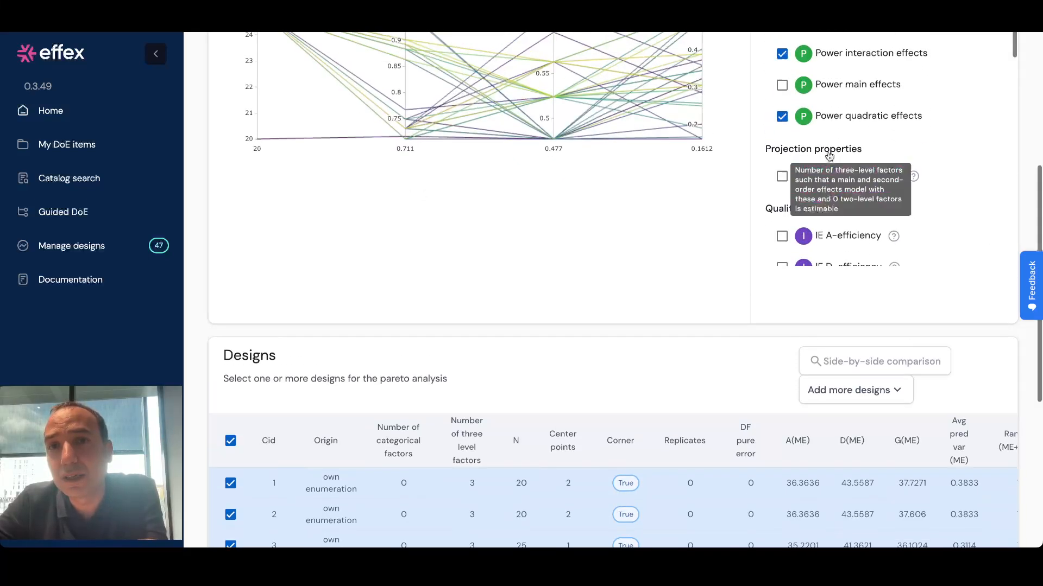
click(922, 59)
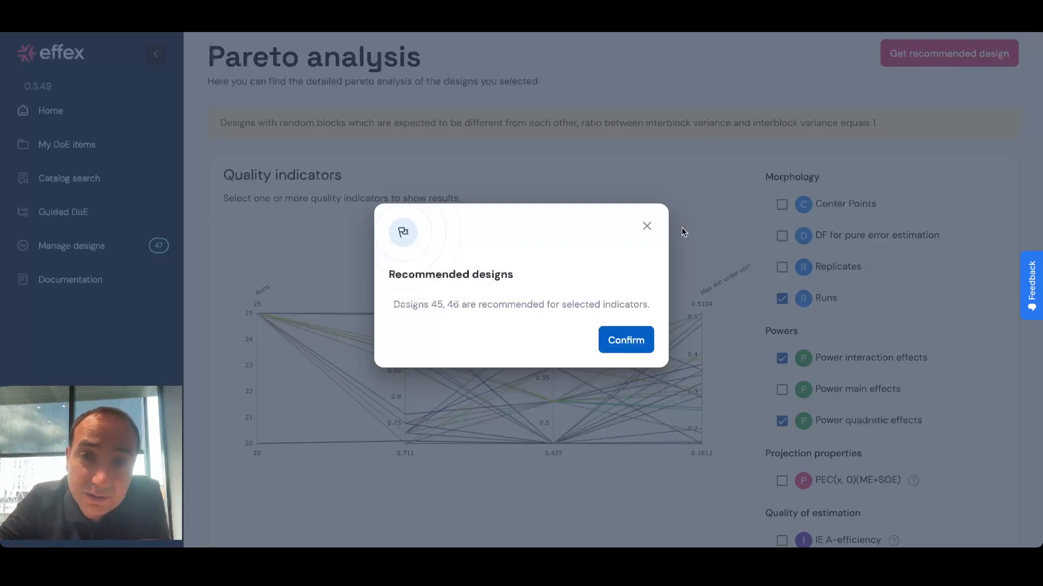
click(643, 231)
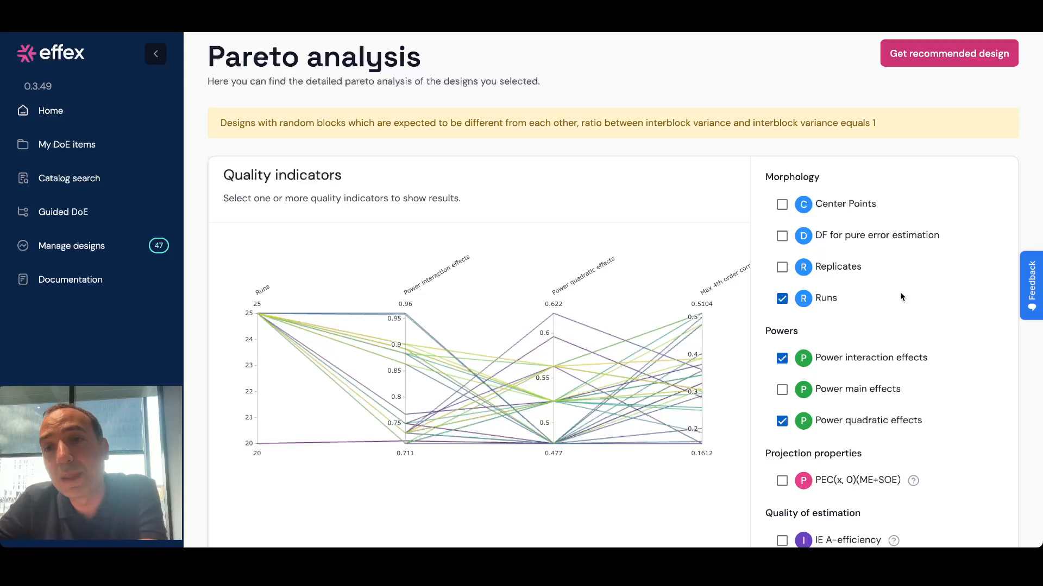
Add Center Points to the quality indicators of the Pareto analysis
click(781, 204)
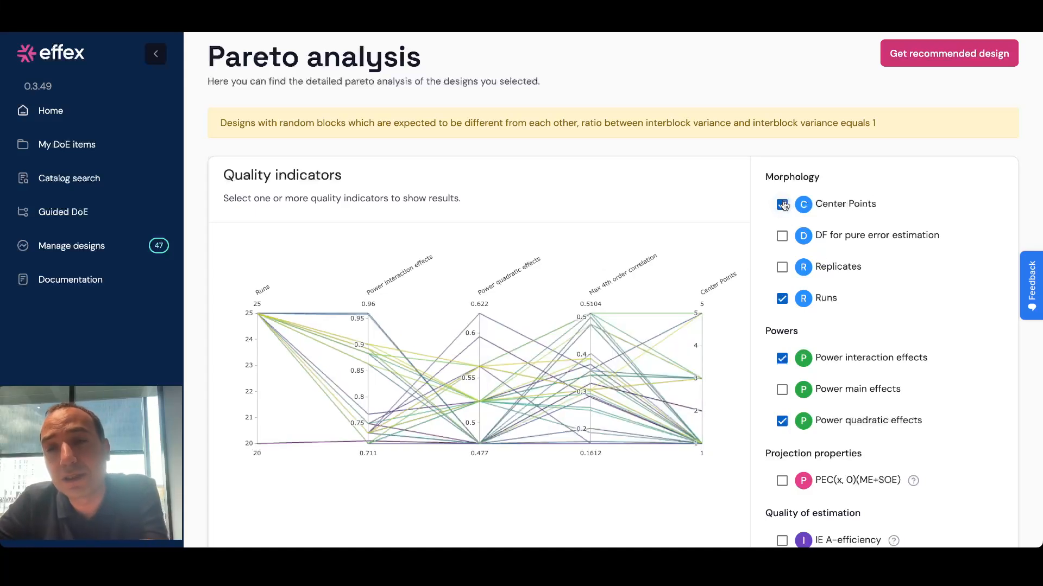
Get the recommended design with Center Points included among the indicators and close the recommendation message
click(911, 54)
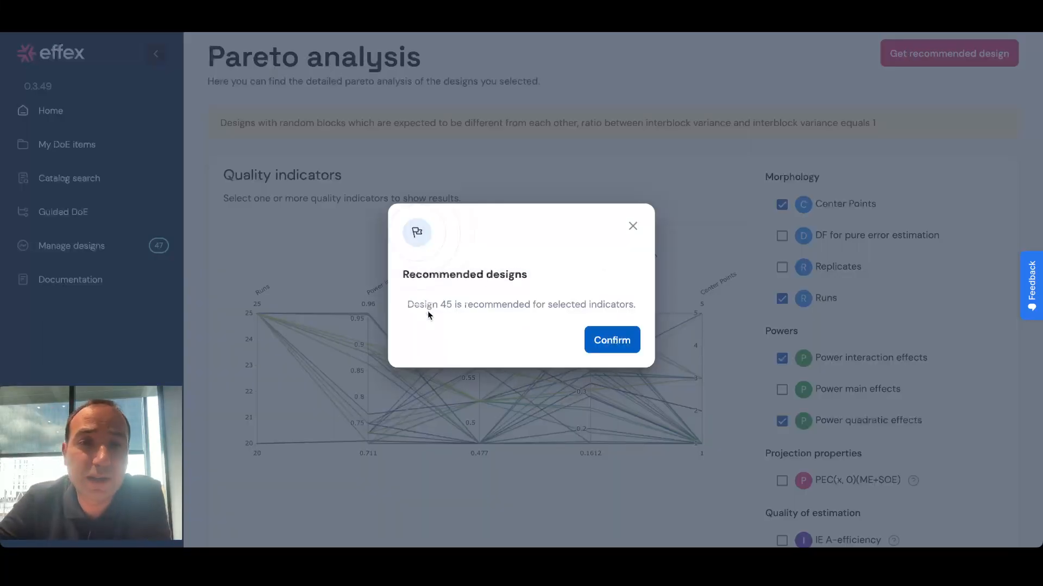
click(633, 226)
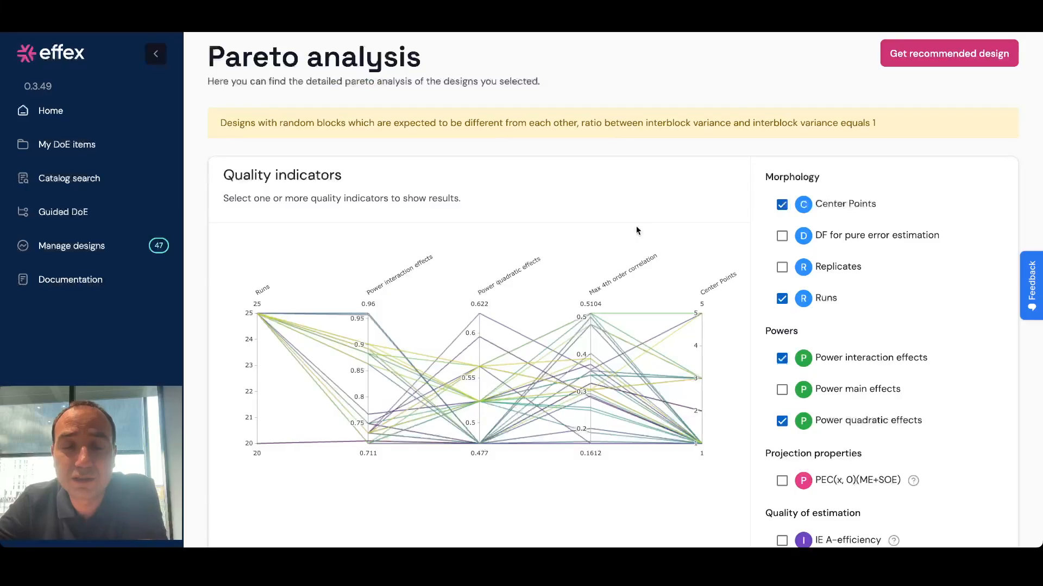
Show 50 designs per page in the Designs table and review the listed designs
scroll(716, 258, down, 10)
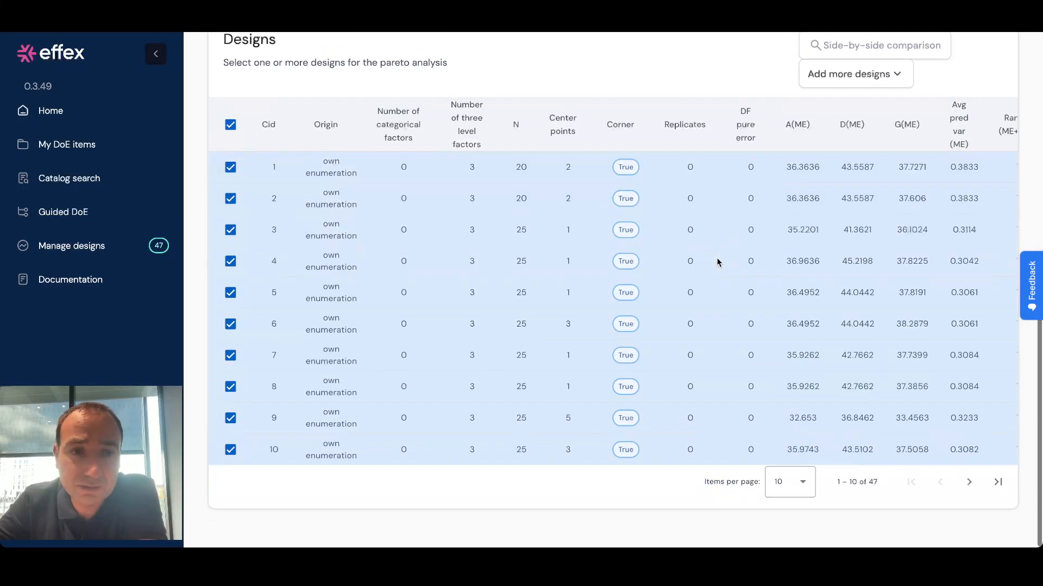
click(802, 482)
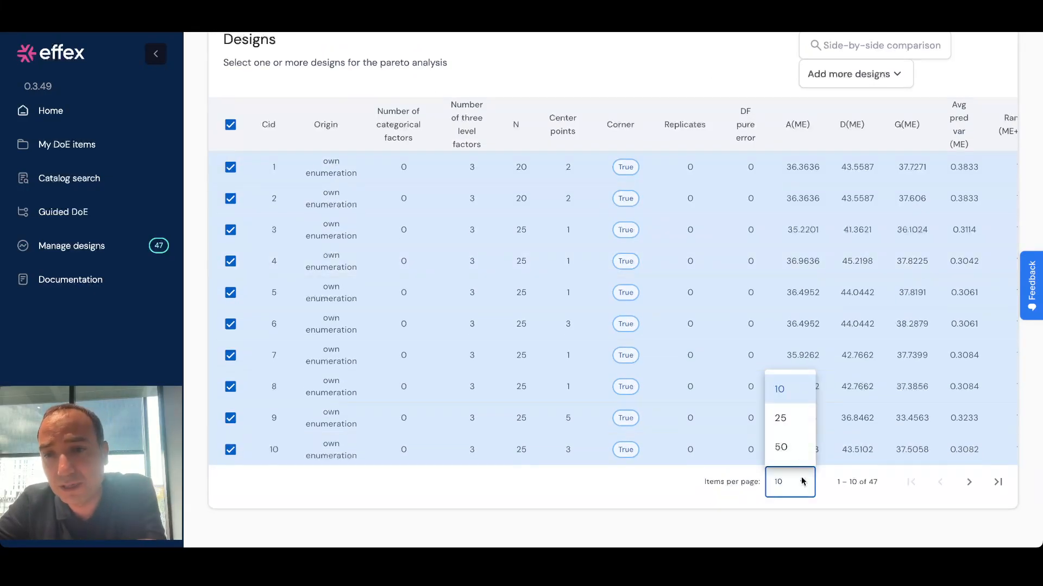
click(780, 447)
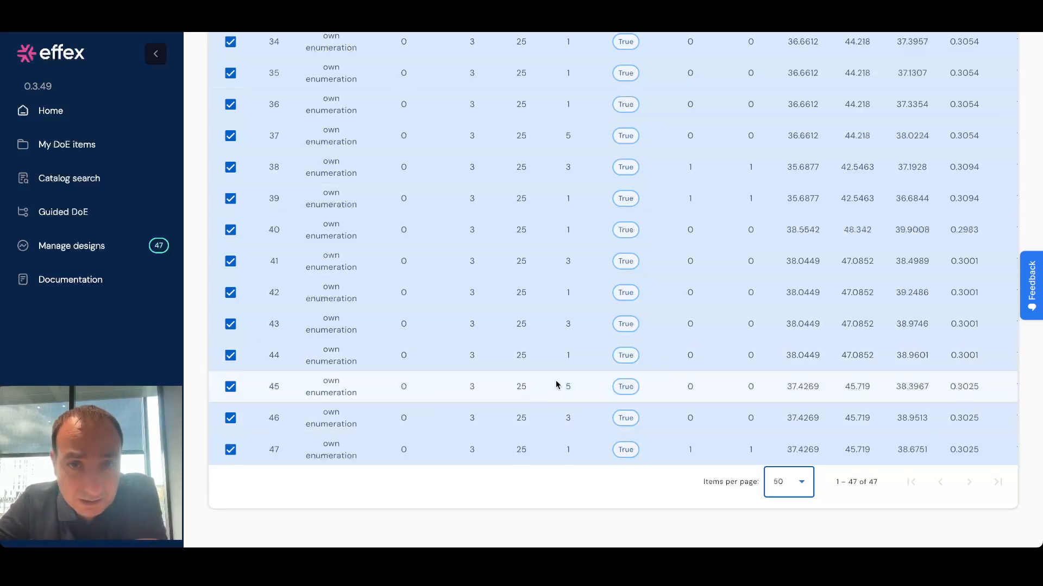
scroll(584, 345, up, 10)
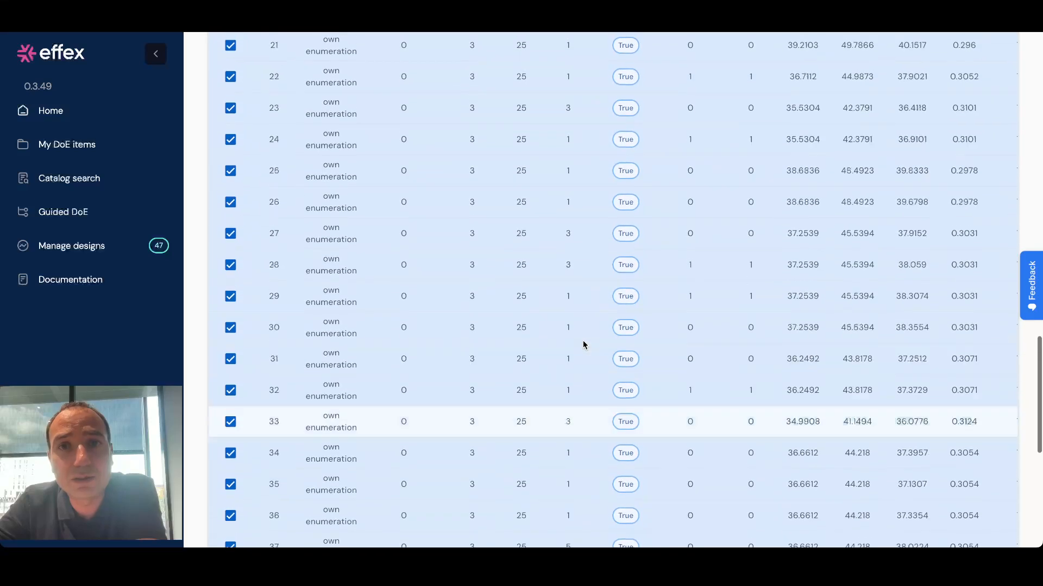
scroll(584, 345, up, 12)
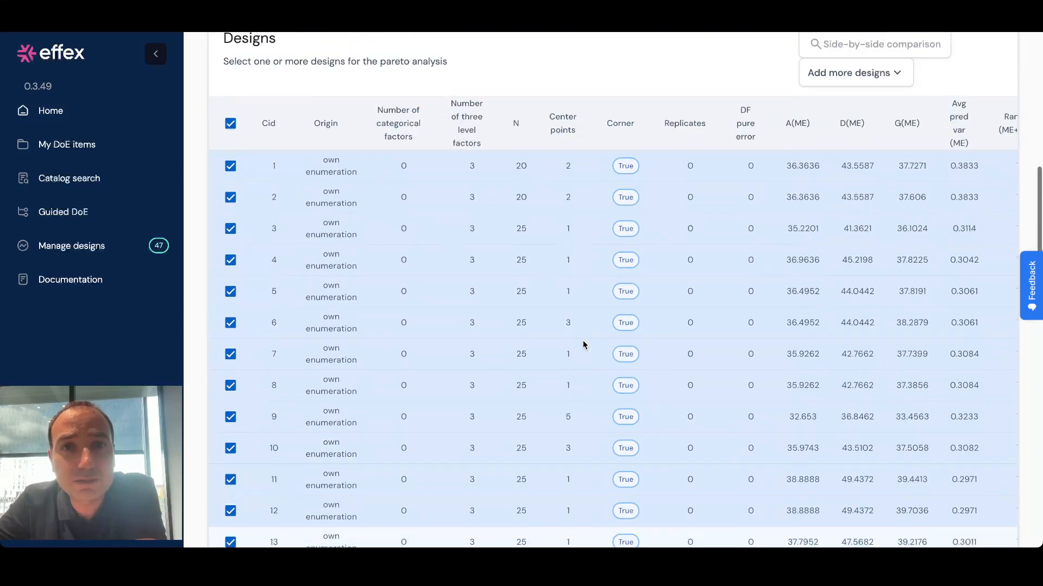
scroll(582, 341, down, 1)
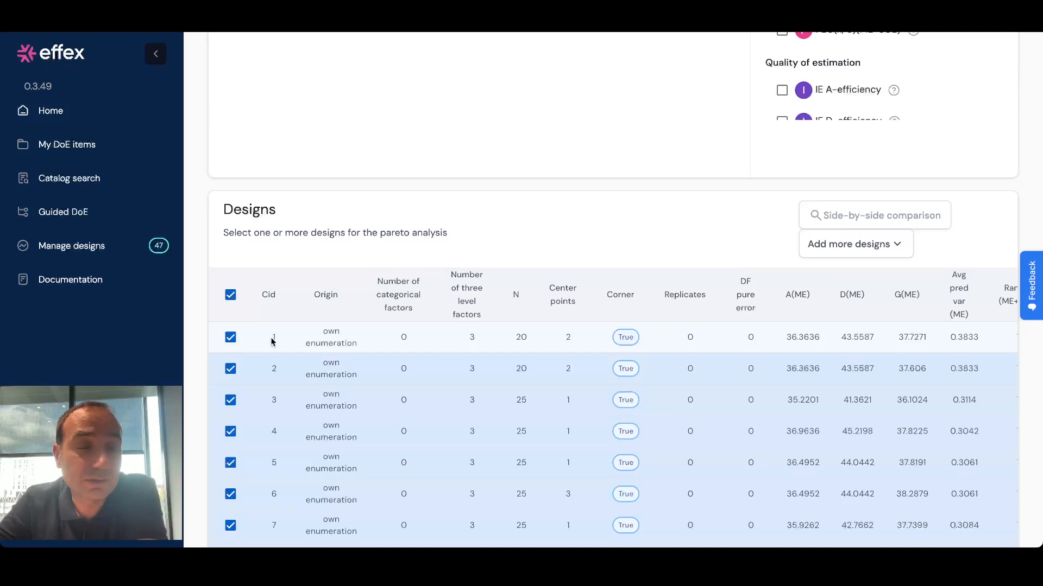
Limit the design selection to designs 1, 2, 45 and 46 and open their side-by-side comparison
click(230, 297)
click(233, 340)
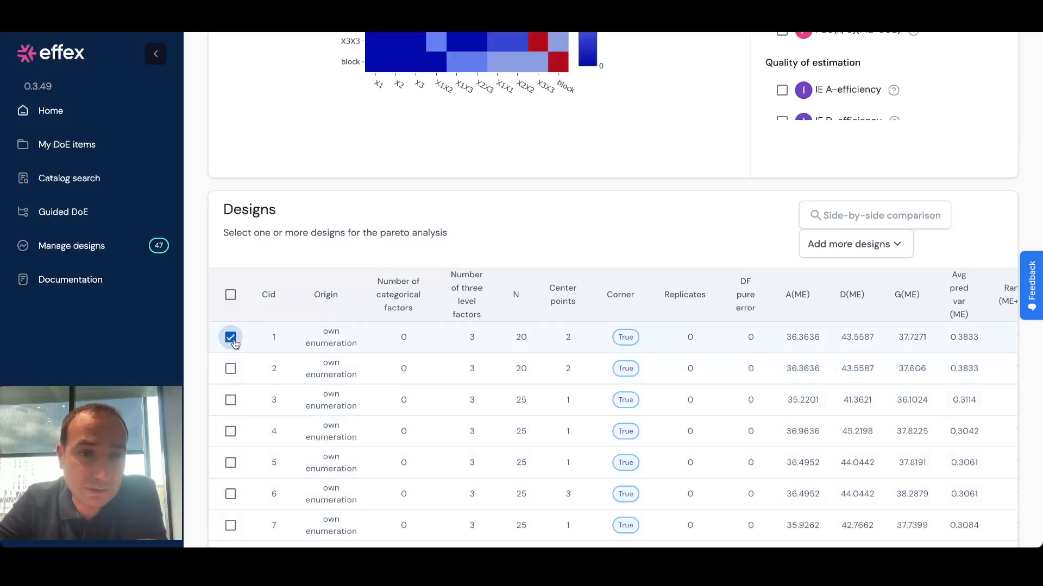
click(232, 370)
scroll(465, 358, down, 8)
scroll(465, 356, down, 15)
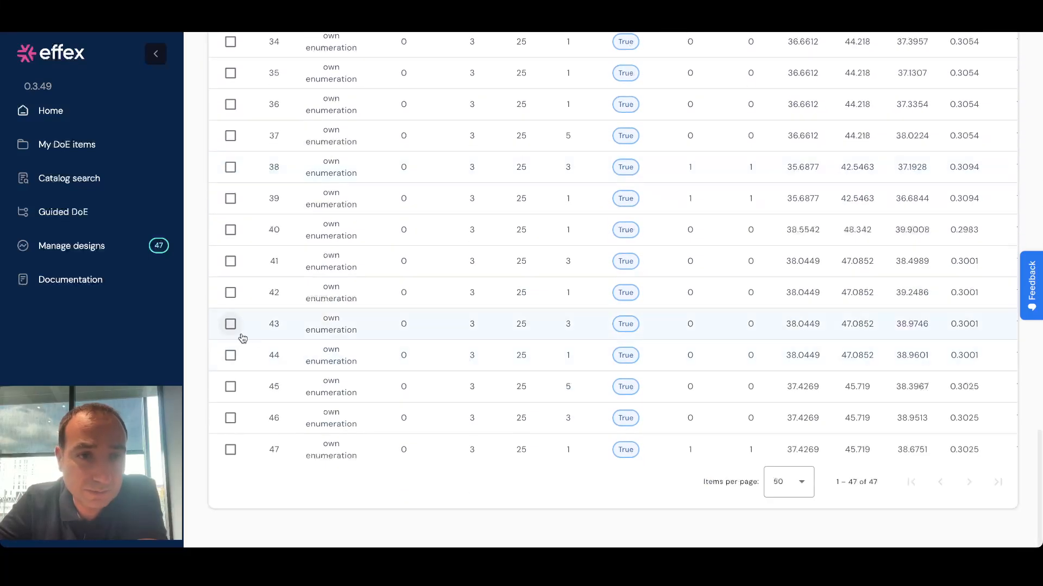
click(231, 387)
click(231, 418)
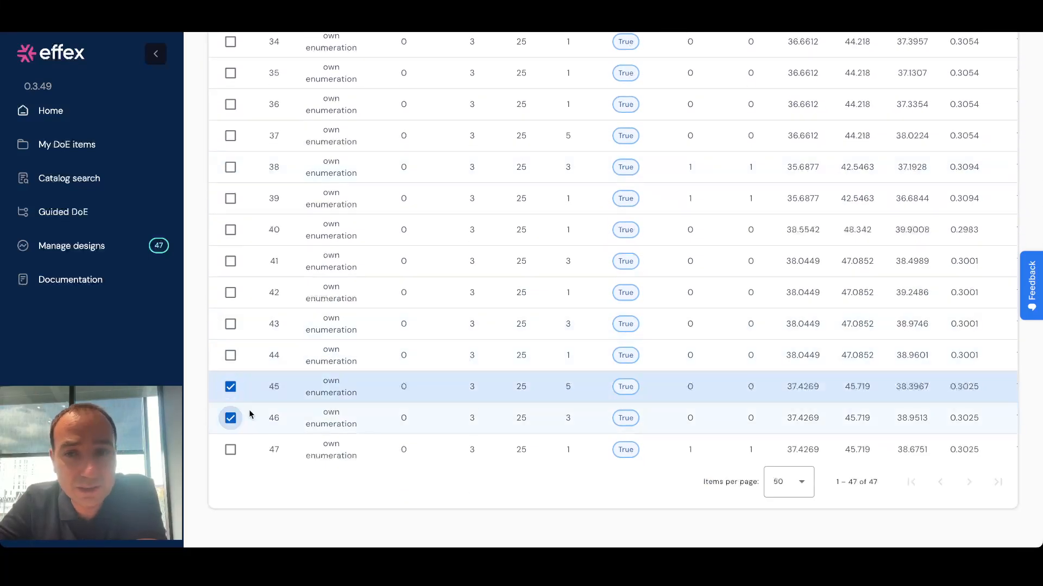
scroll(814, 401, up, 20)
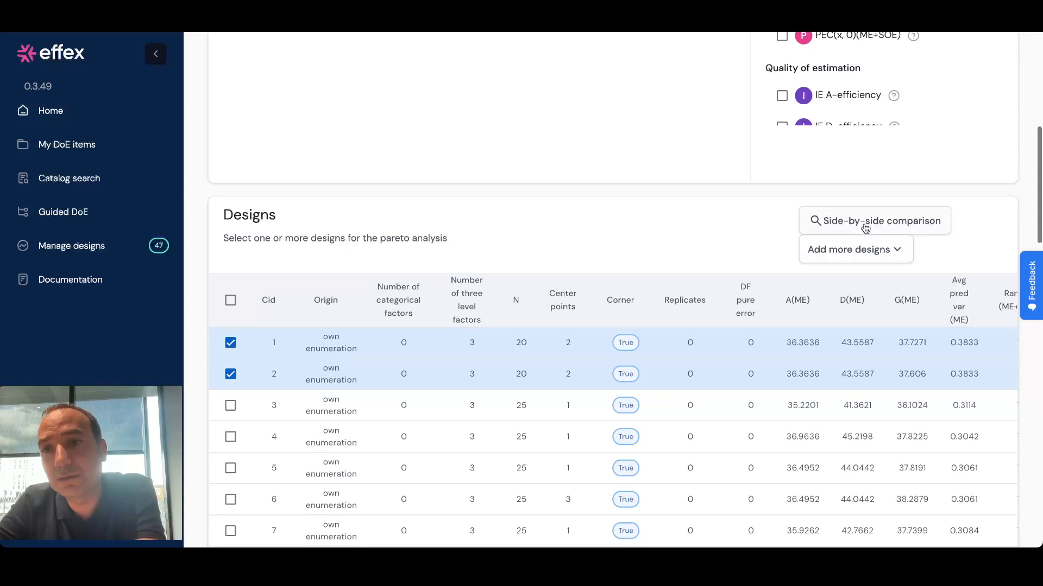
click(865, 227)
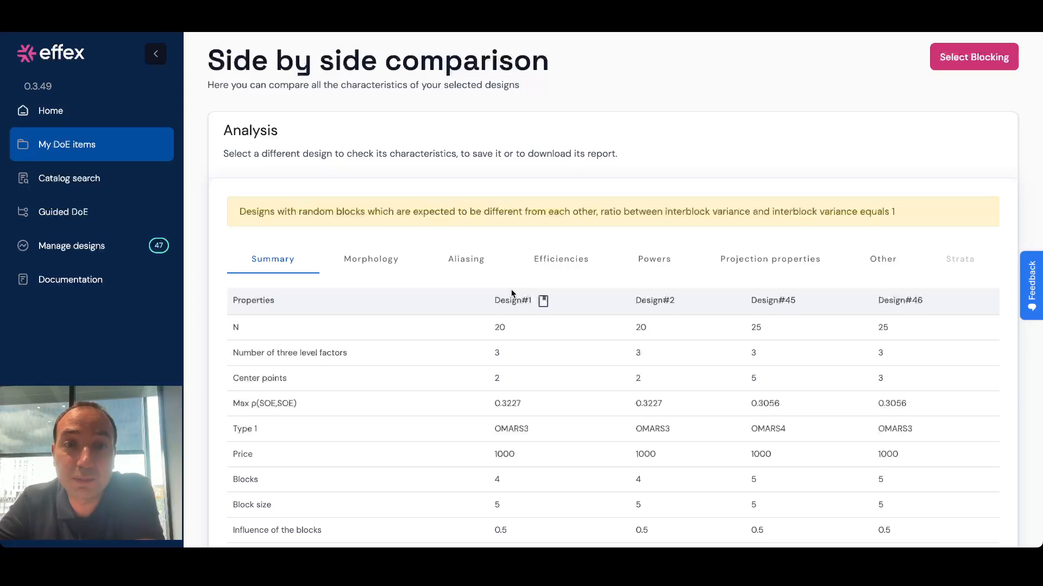
Compare the morphology and aliasing properties of the four selected designs
click(360, 259)
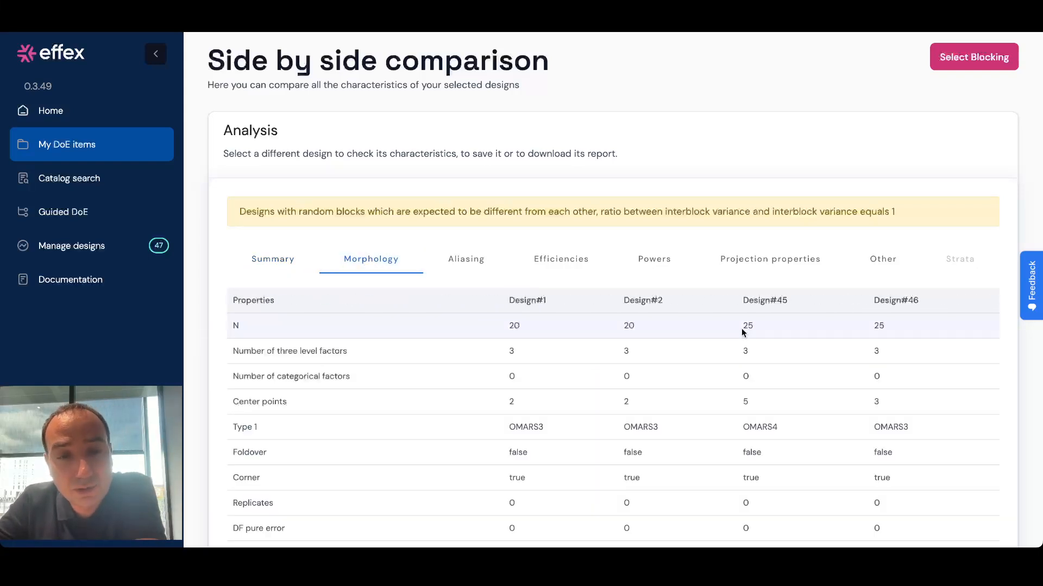
click(462, 258)
scroll(611, 360, down, 3)
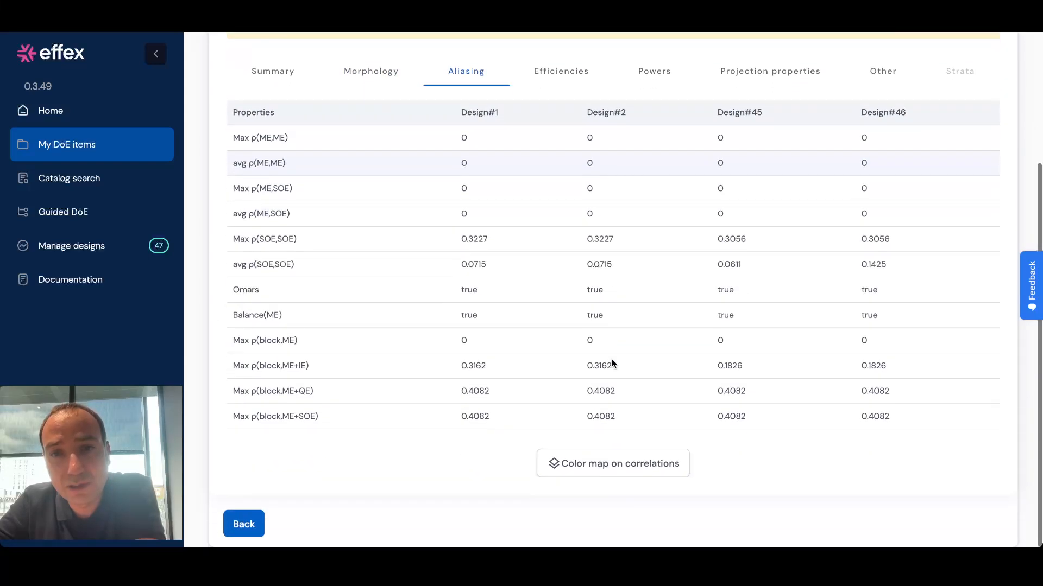
Examine the color map on correlations for each compared design, including the block correlations of Design#1, and close it
click(640, 463)
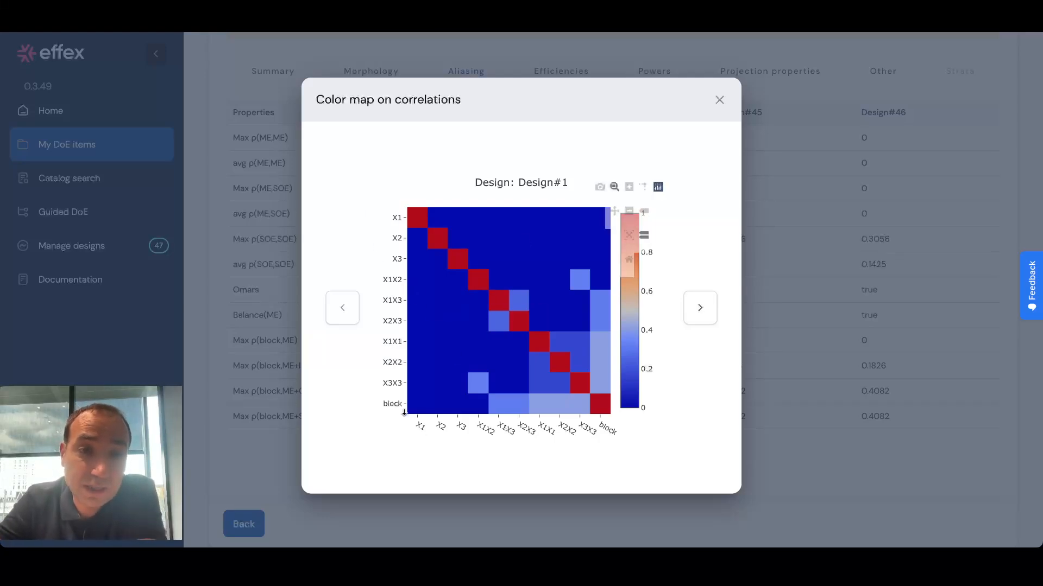
mouse_move(413, 402)
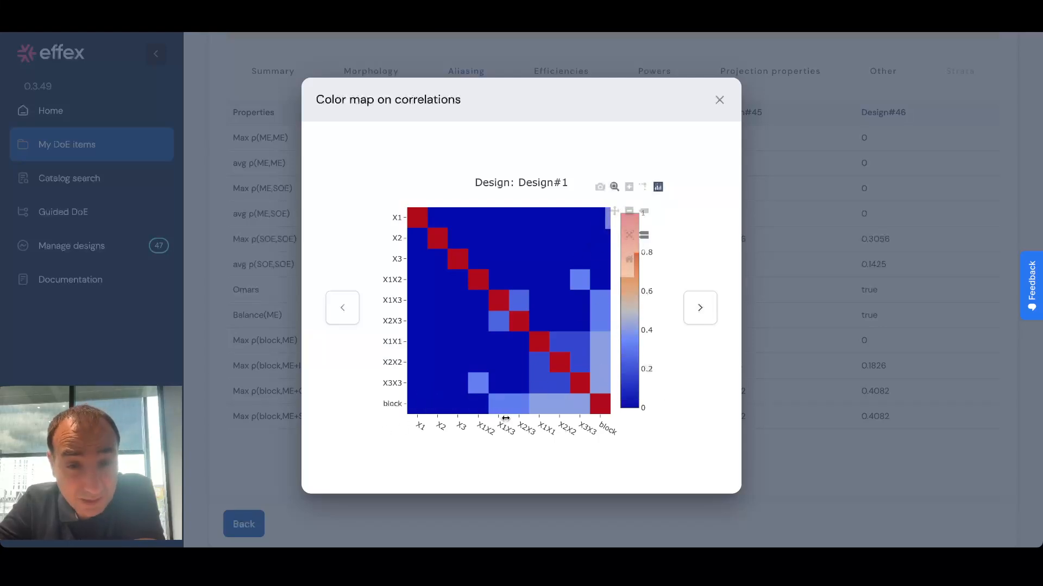
mouse_move(505, 405)
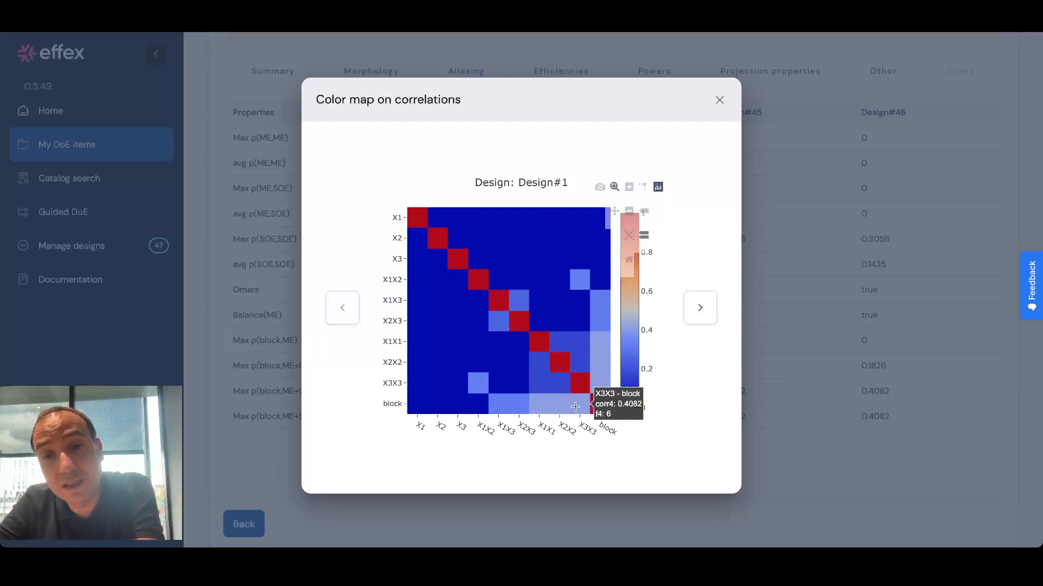
click(699, 313)
click(698, 315)
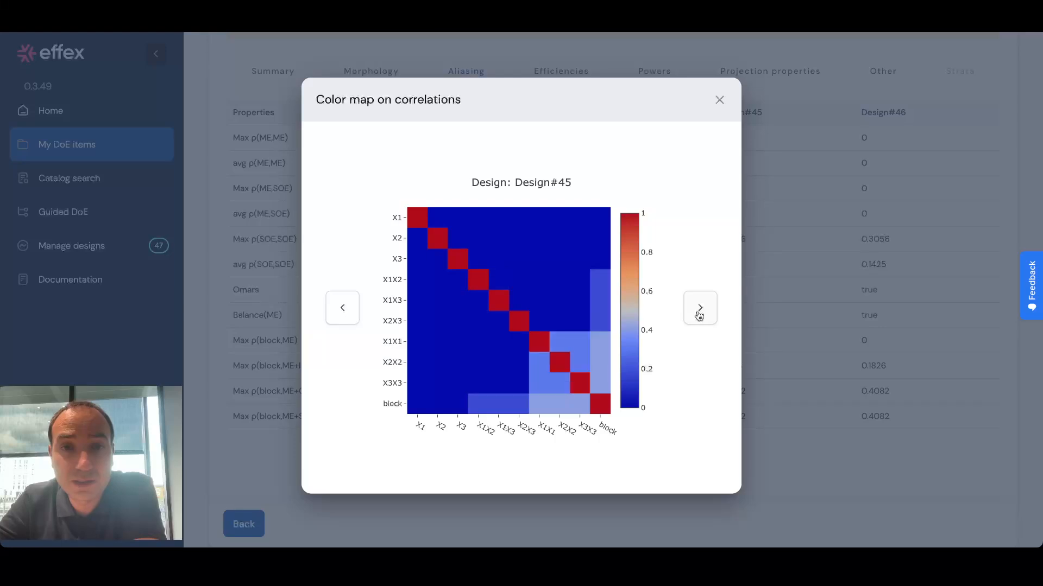
click(698, 315)
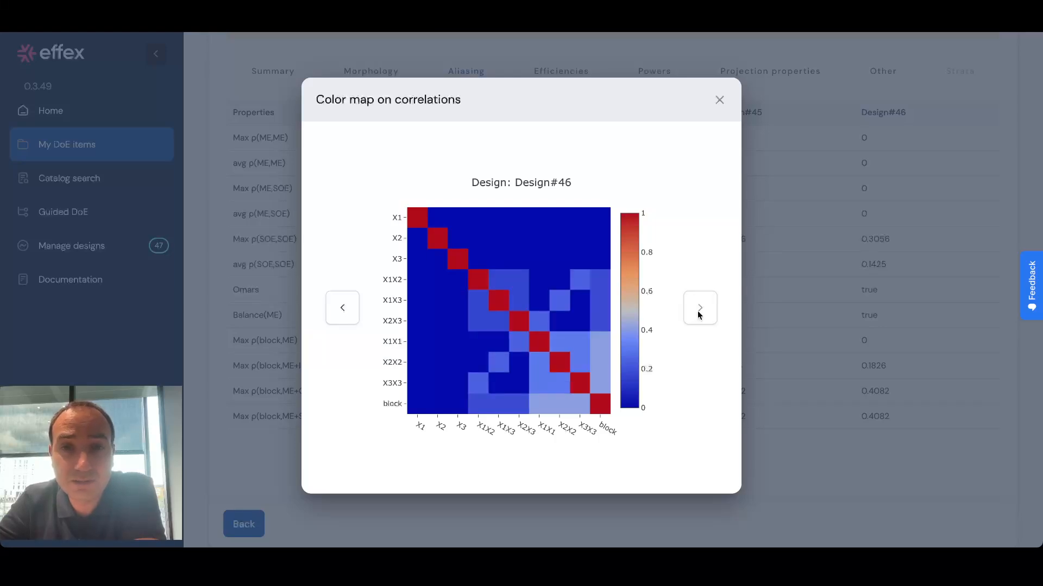
click(720, 100)
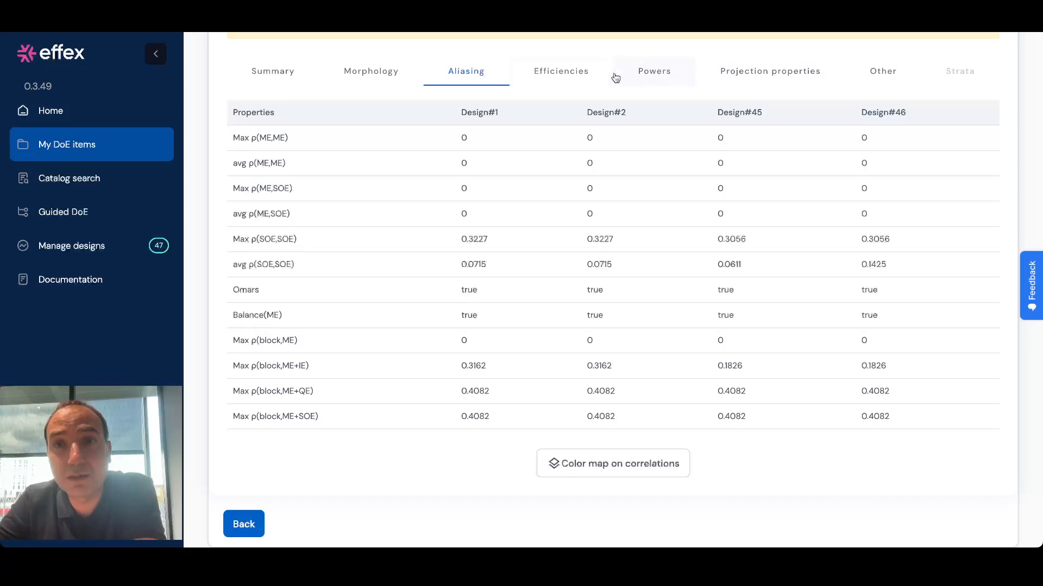
Compare the efficiencies of the four designs under the MESOE model
click(568, 70)
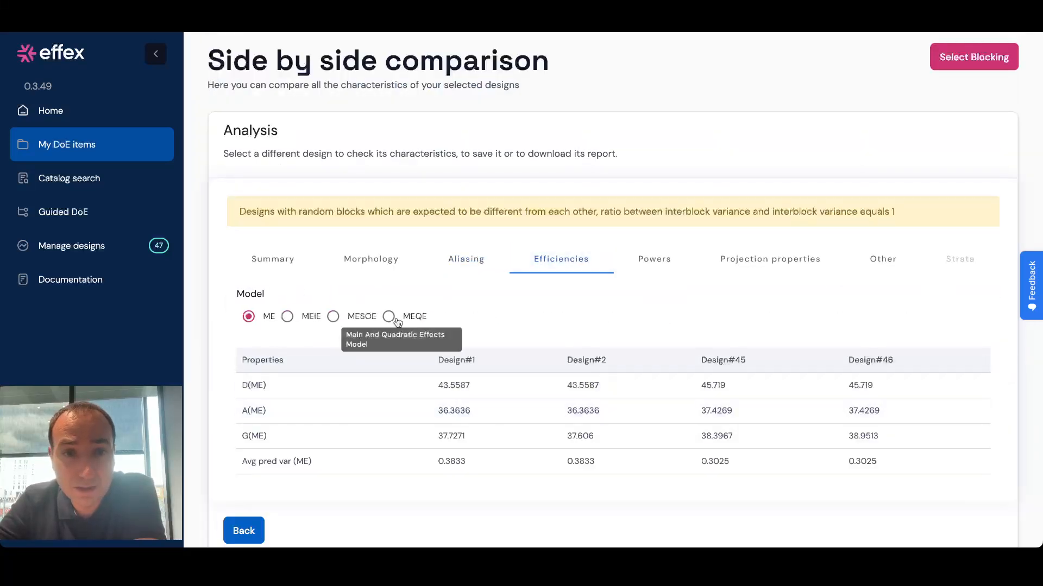
click(333, 316)
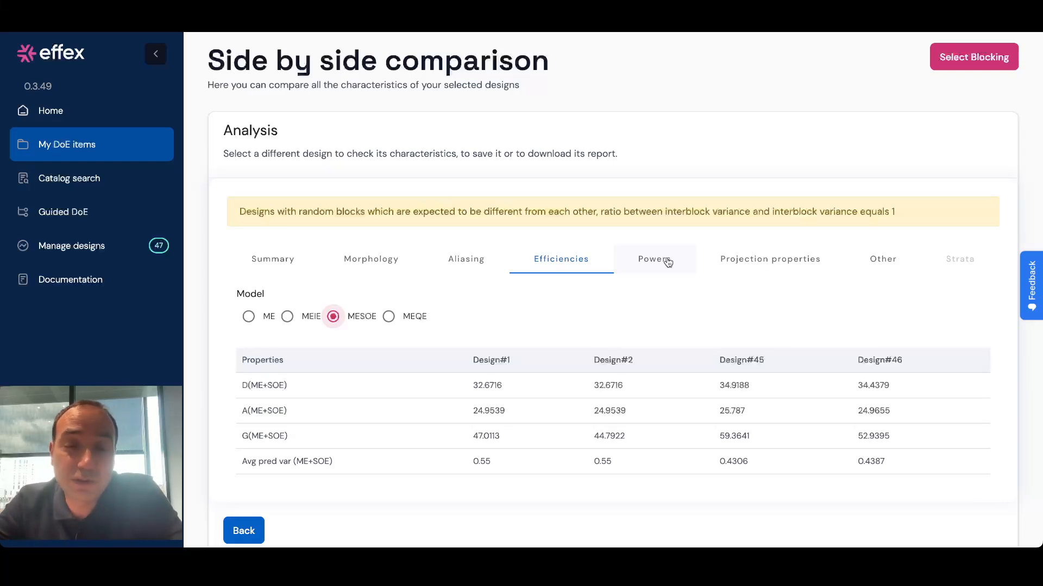
Compare the power for each effect across the designs under the MESOE model, raising the signal-to-noise ratio to 1.5
click(868, 260)
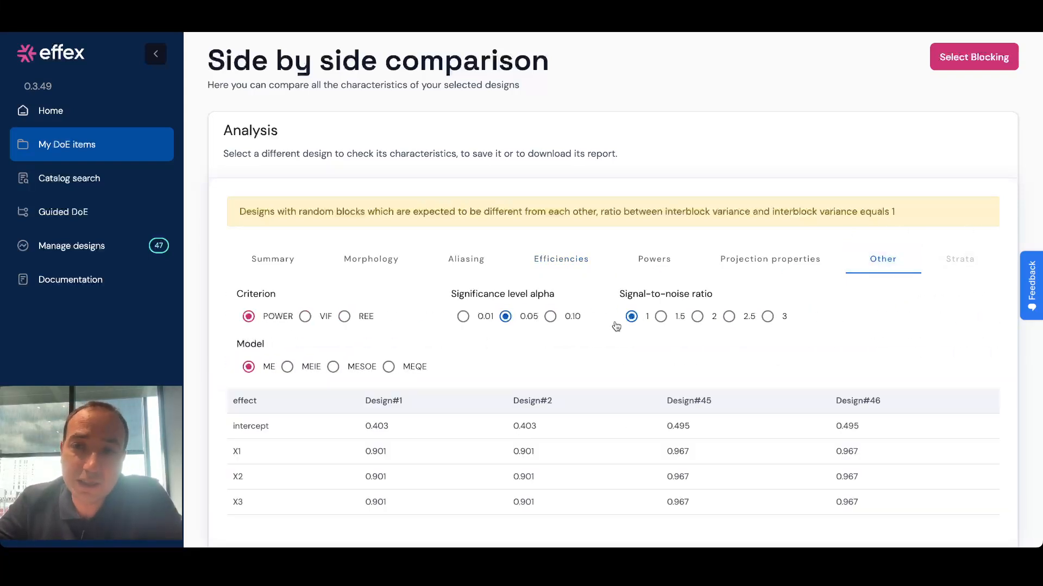
click(333, 366)
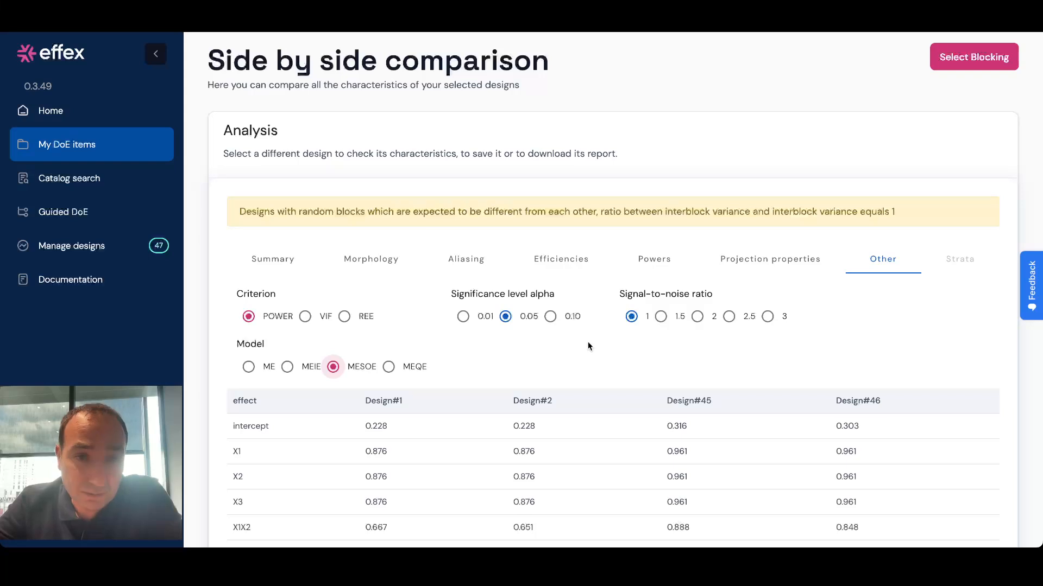
scroll(587, 341, down, 2)
scroll(588, 341, down, 1)
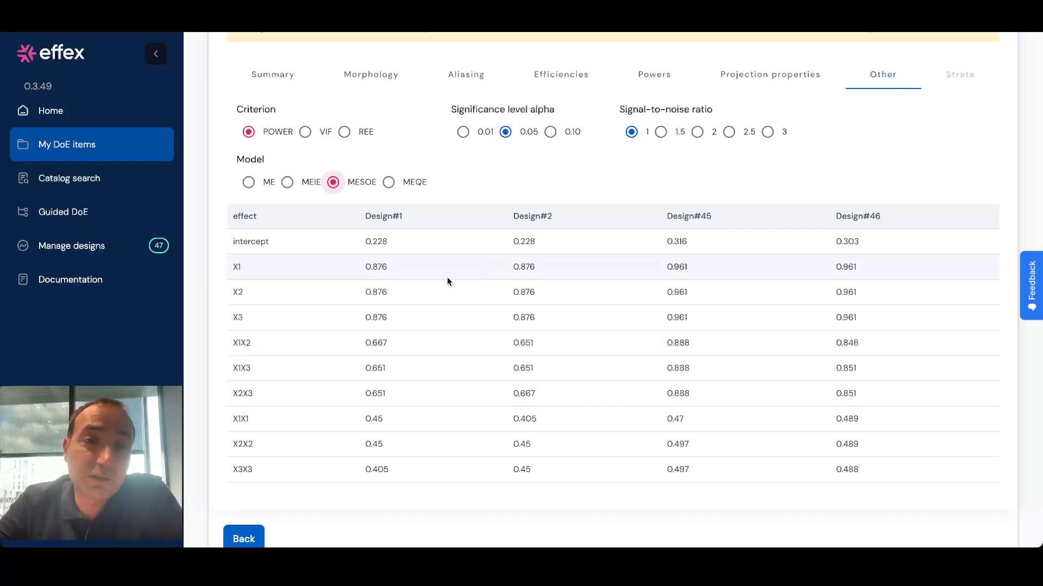
click(662, 133)
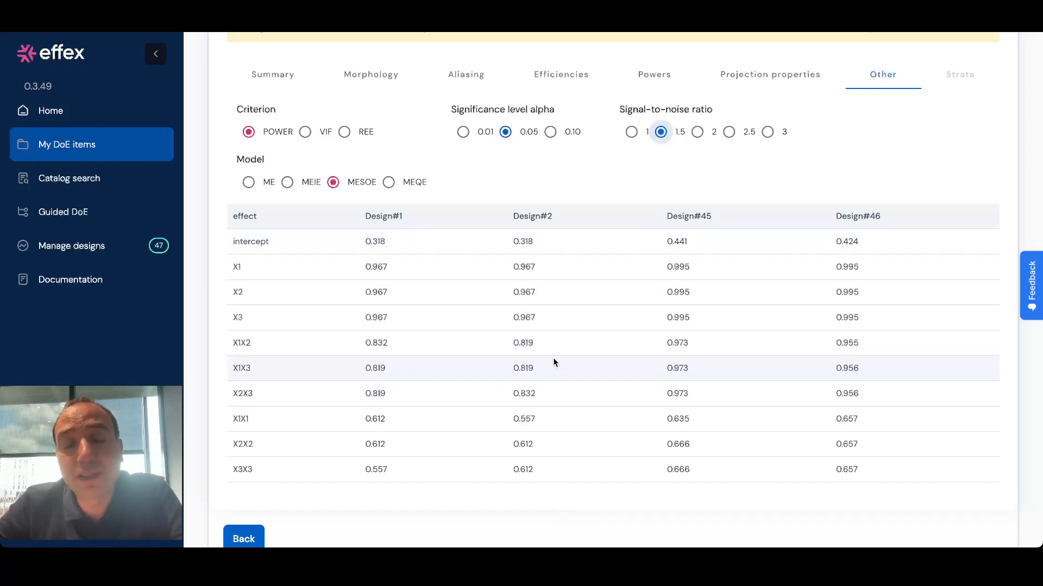
Return from the comparison to the Pareto analysis and open the details of design 1
scroll(553, 359, up, 3)
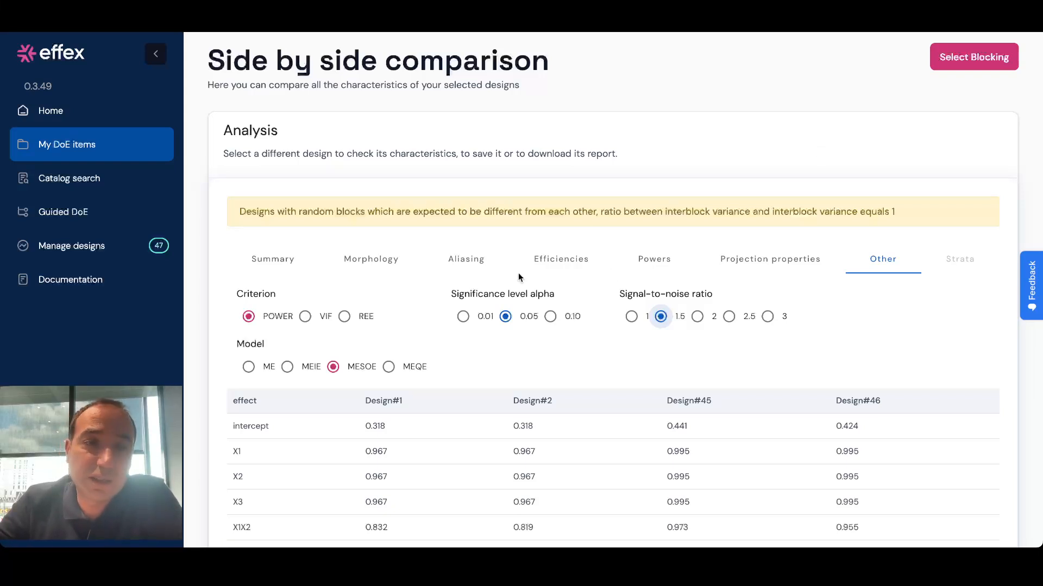
scroll(520, 274, down, 3)
click(244, 524)
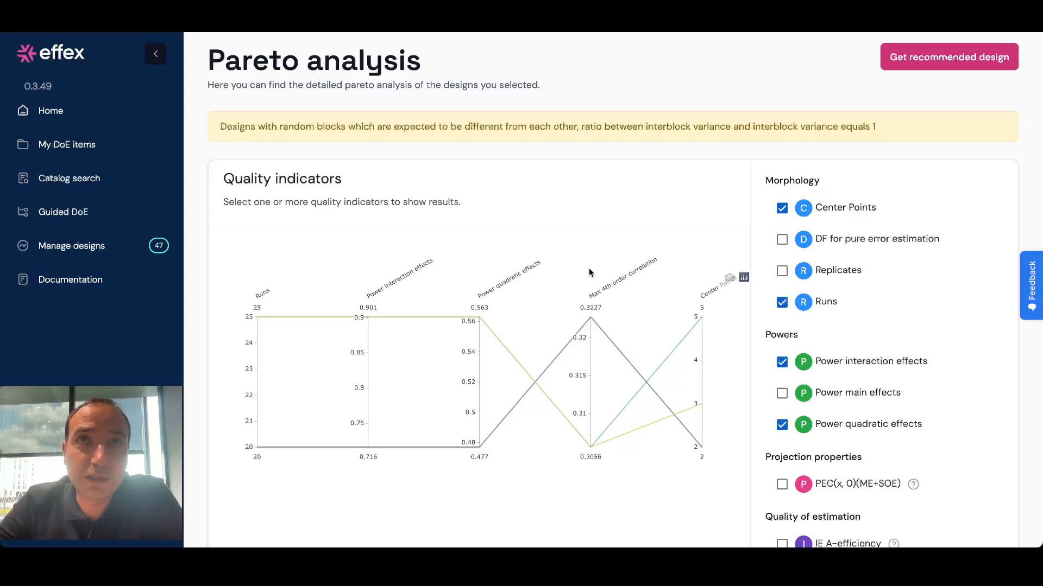
scroll(589, 268, down, 10)
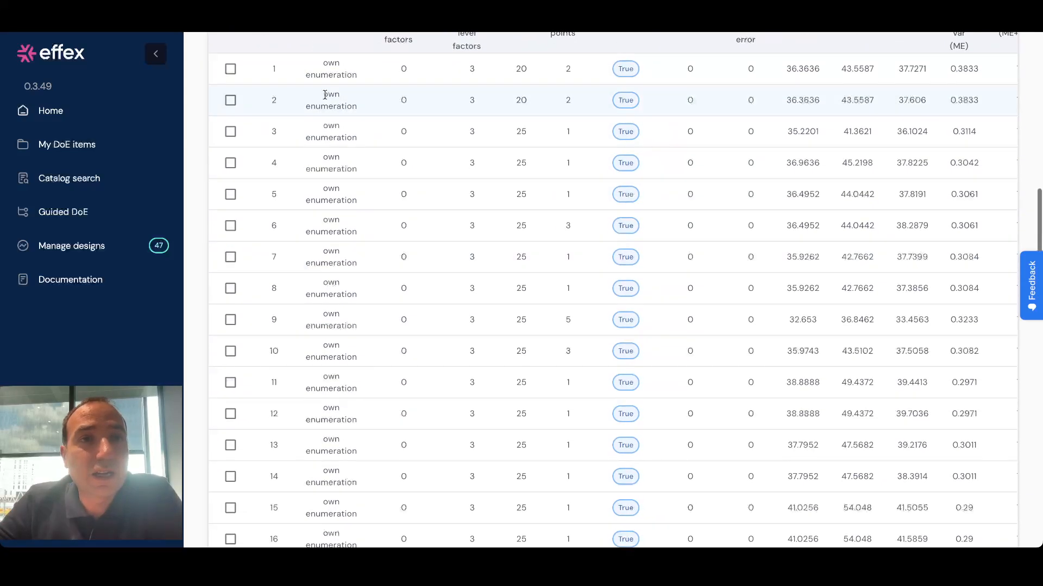
click(298, 73)
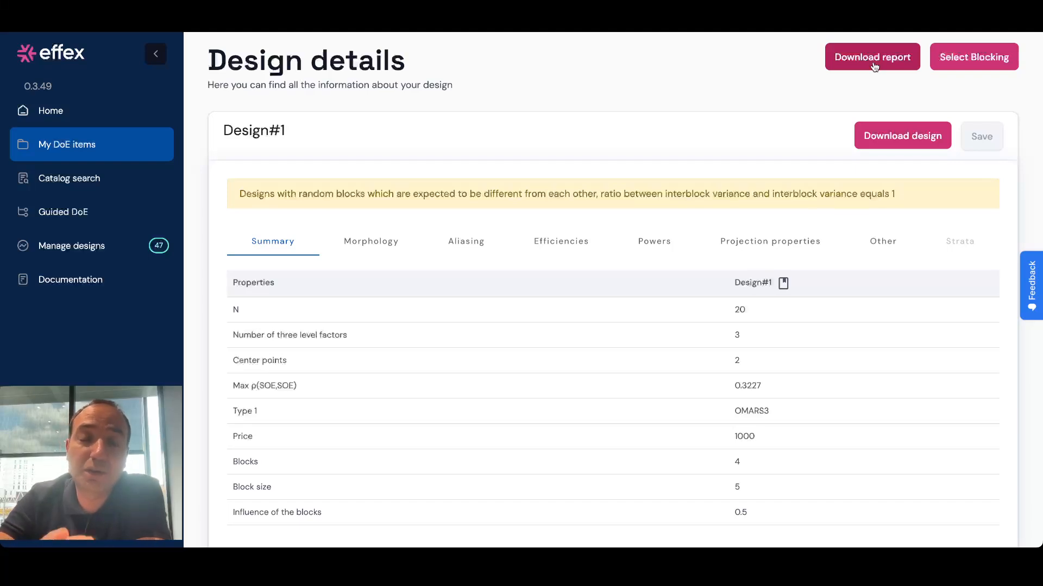
Open the design ranges of Design#1 for download and show the available file formats
click(908, 142)
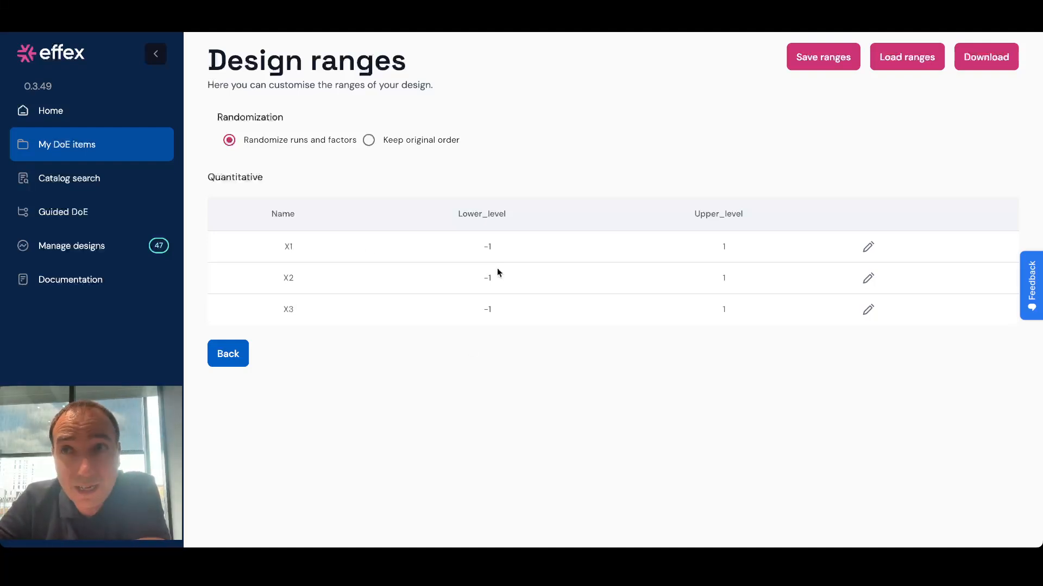
click(986, 59)
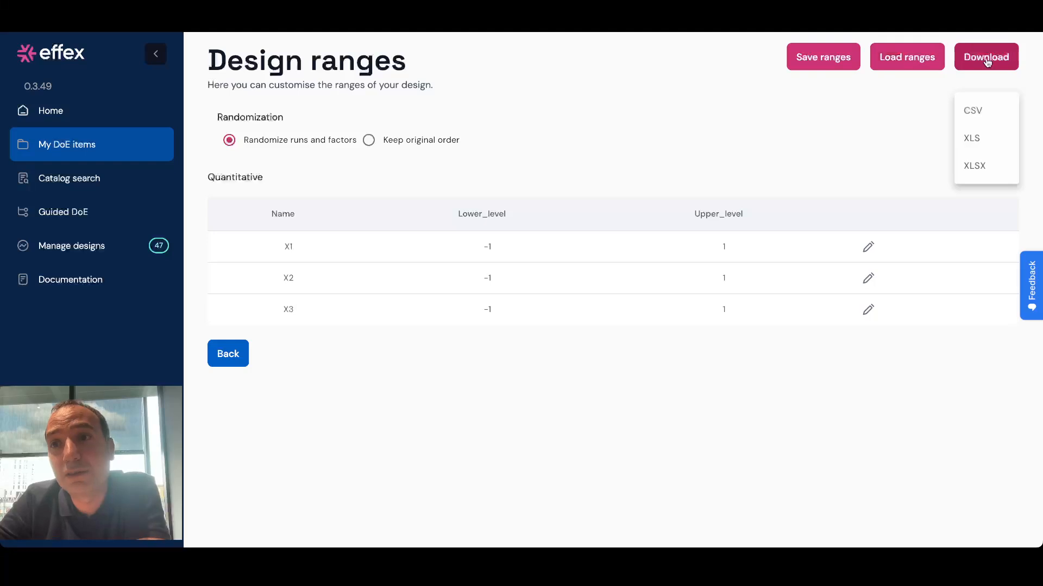